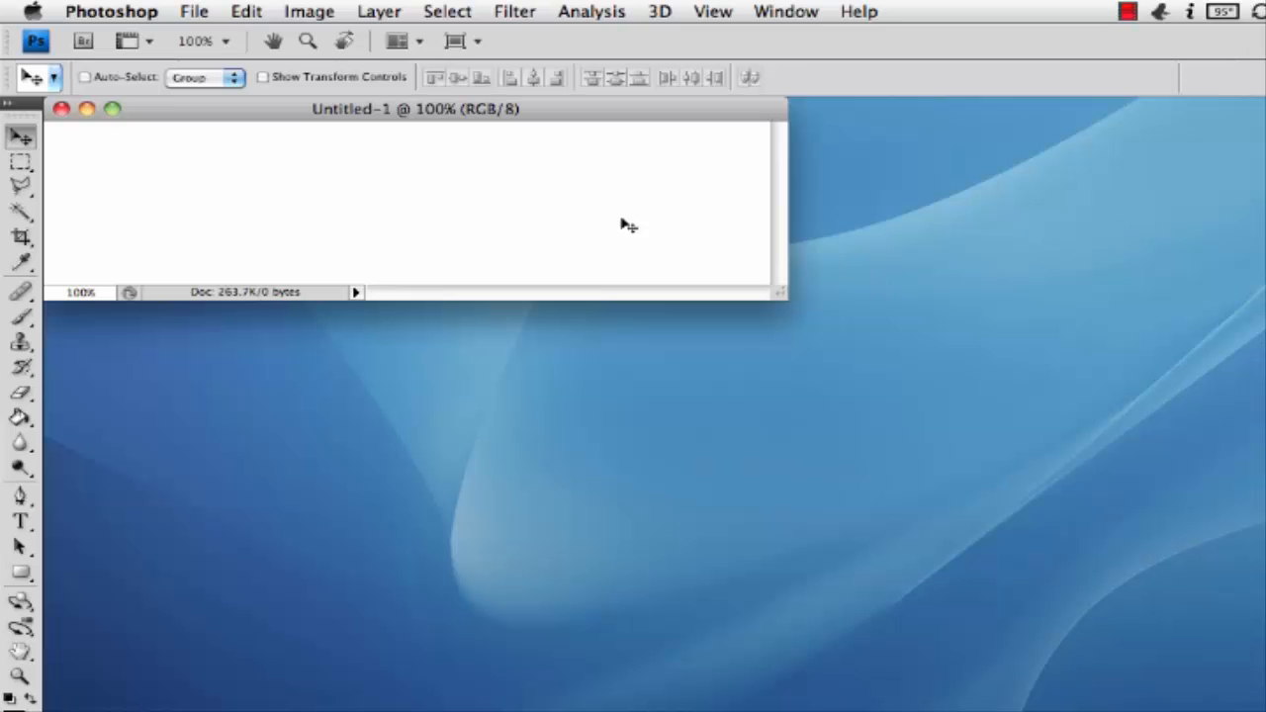
Move the document window toward the middle of the workspace and add a new layer named "rectangle".
left_click_drag(515, 117, 782, 268)
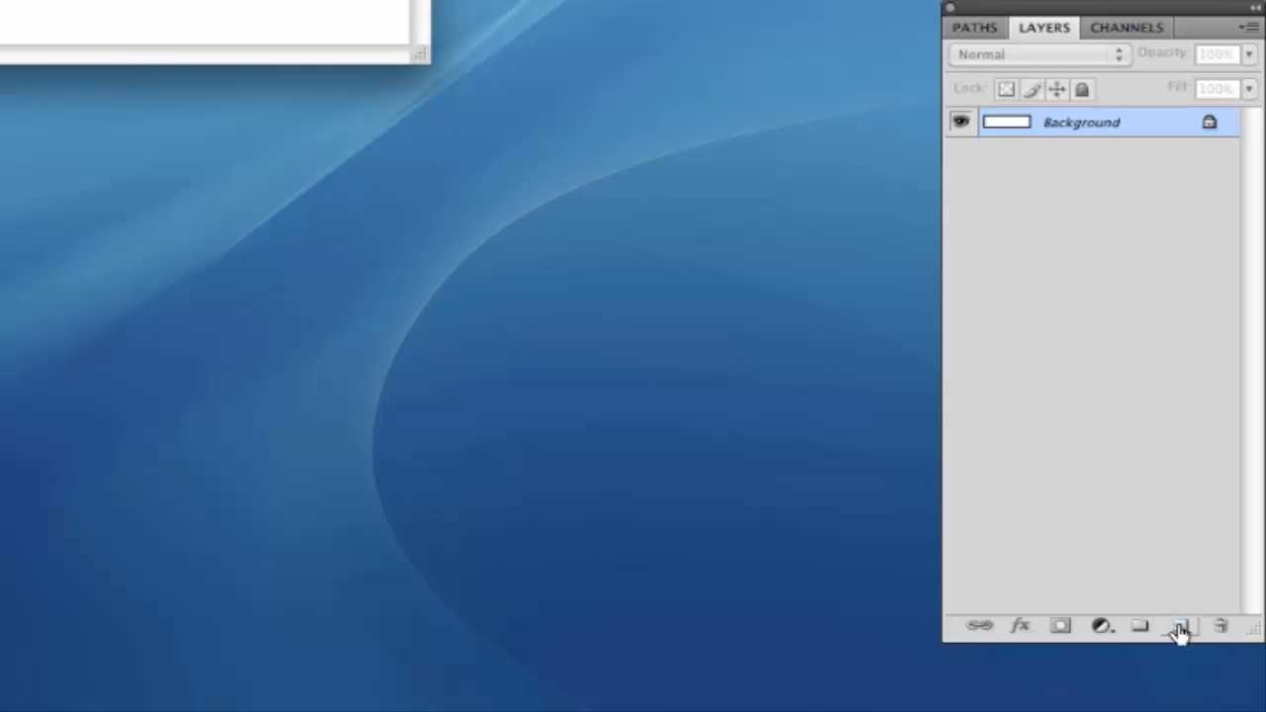
left_click(1181, 627)
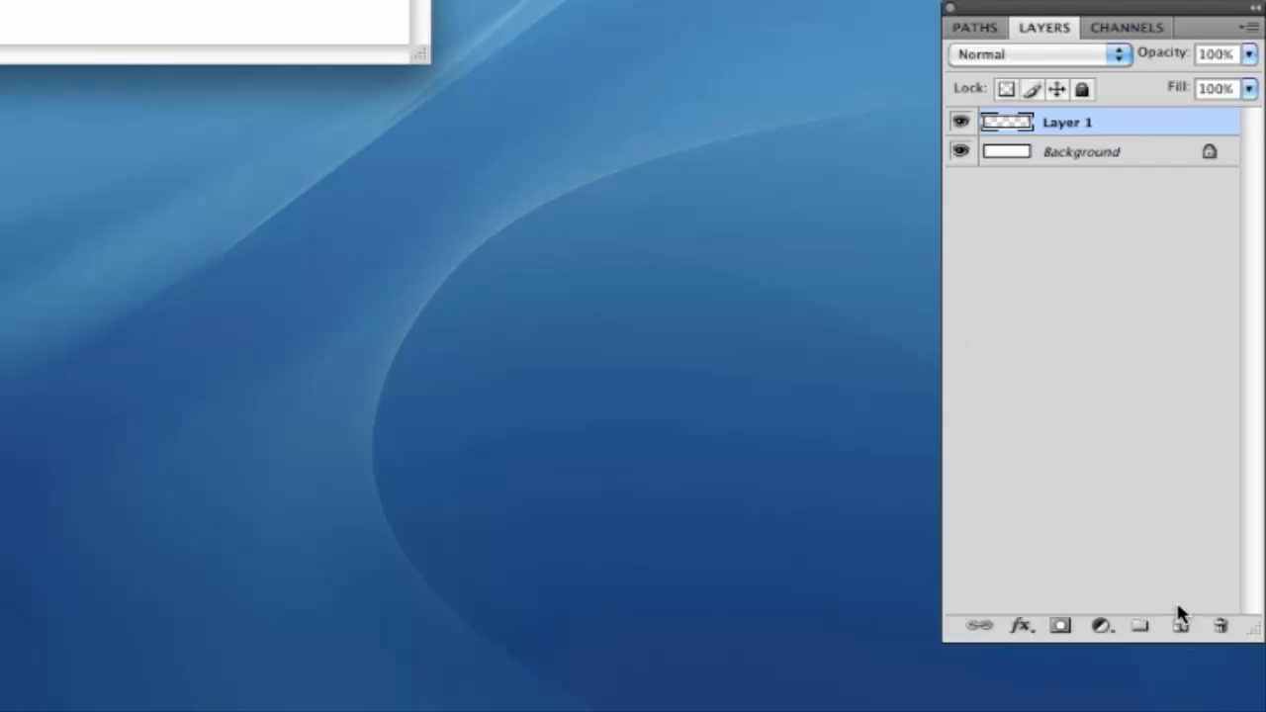
double_click(1053, 122)
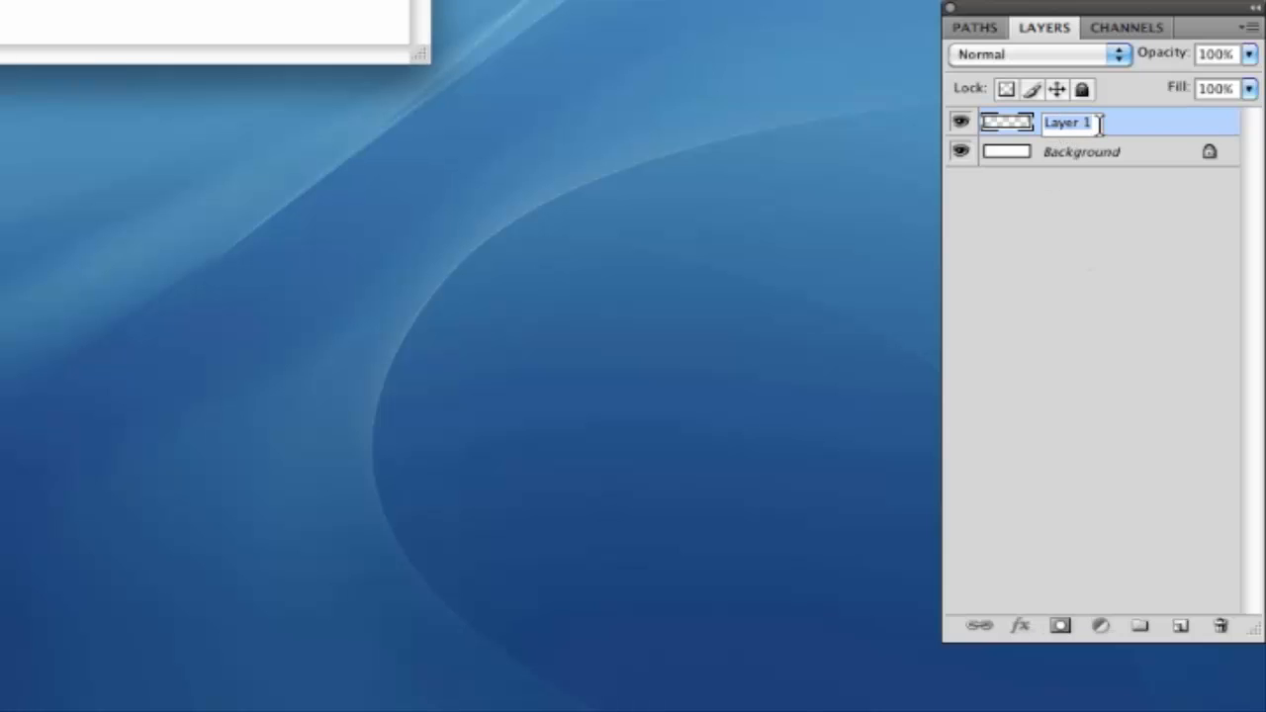
type("rectangle")
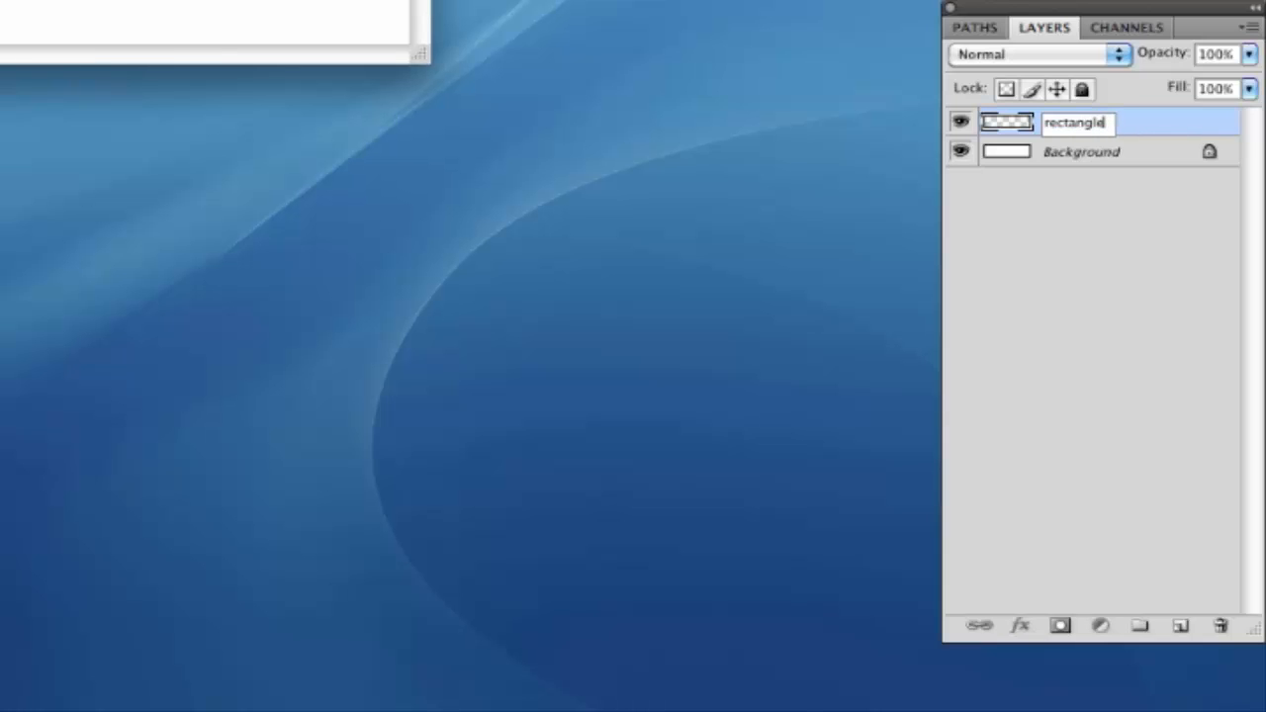
key("Return")
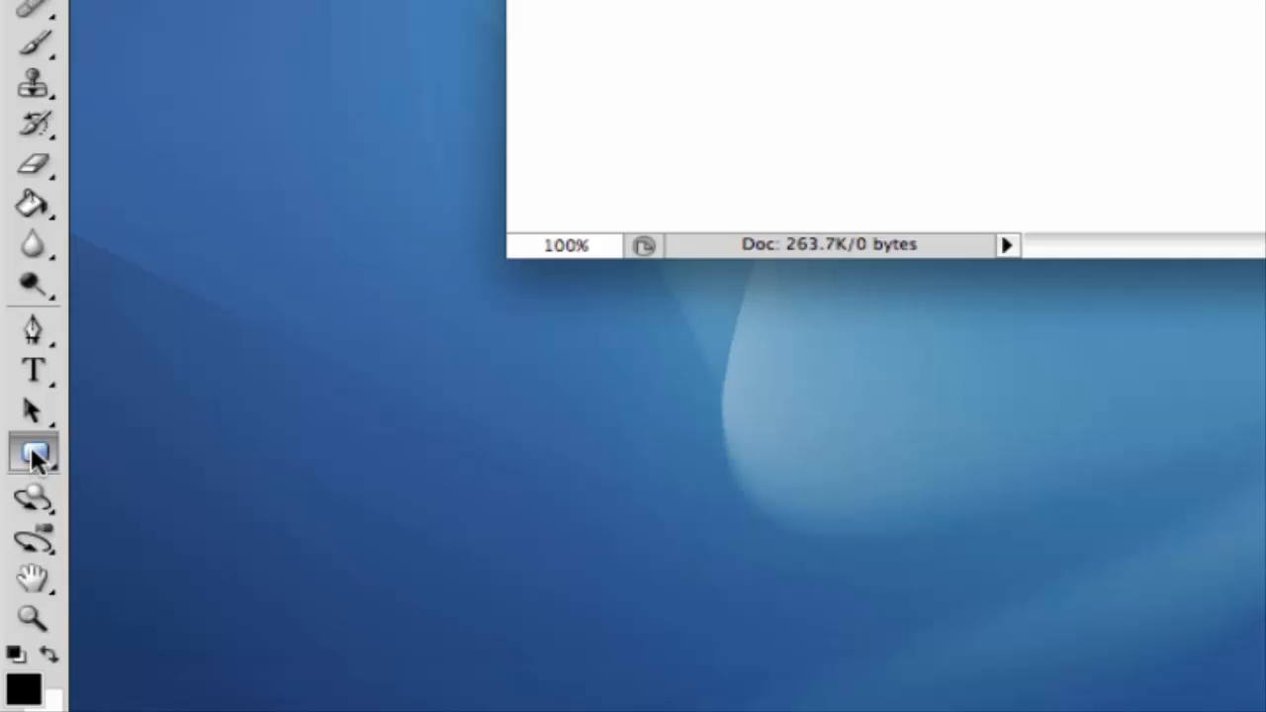
Draw a rounded rectangle path with a 30 px corner radius, nearly filling the canvas.
left_click(32, 451)
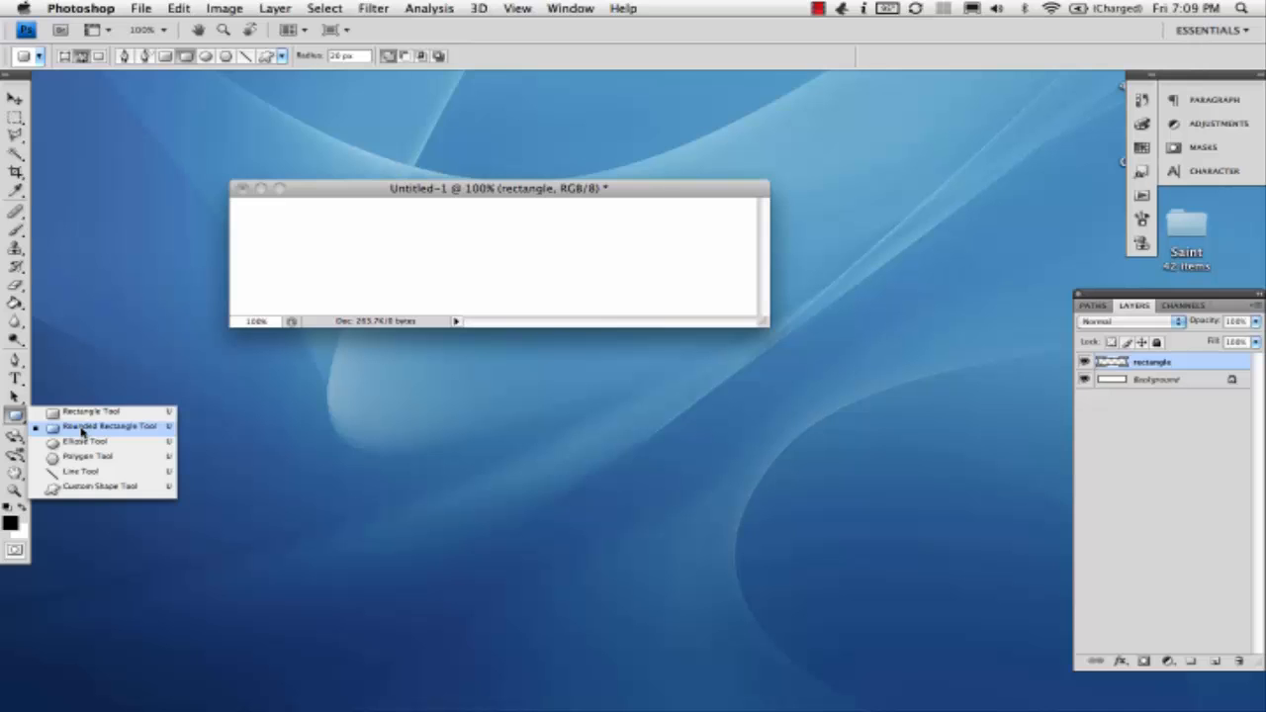
left_click(82, 427)
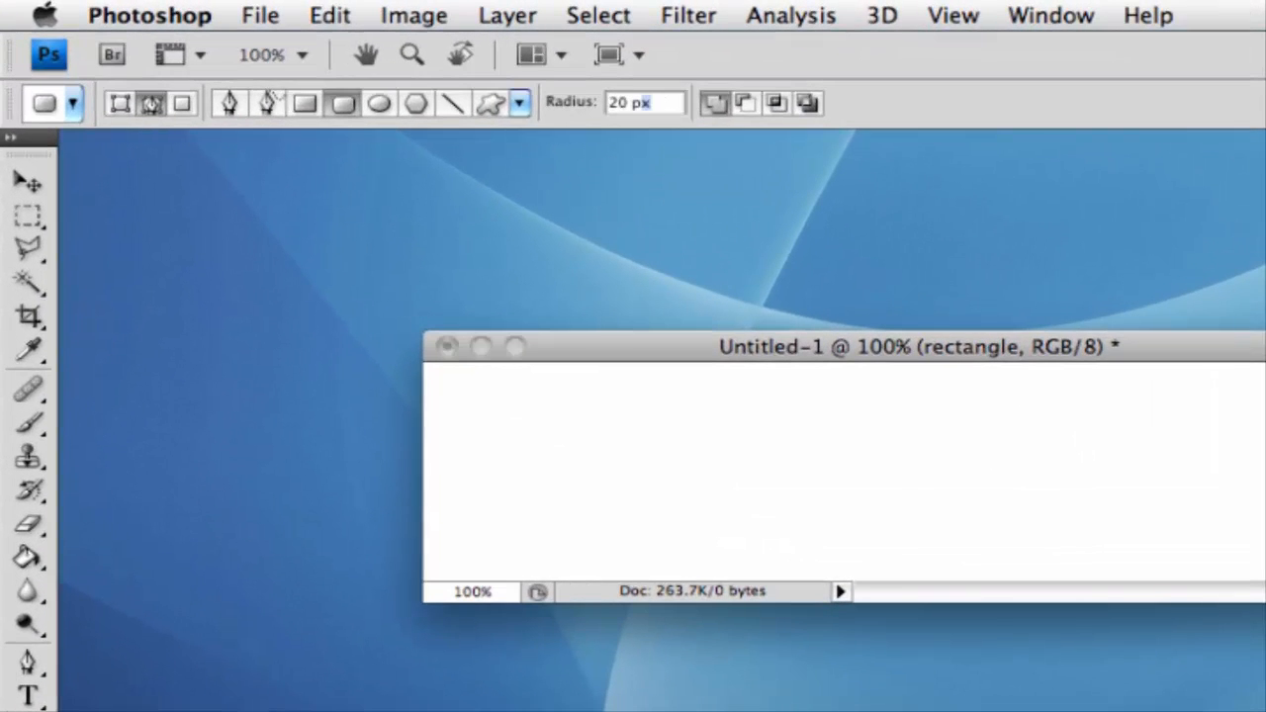
left_click(335, 59)
type("30")
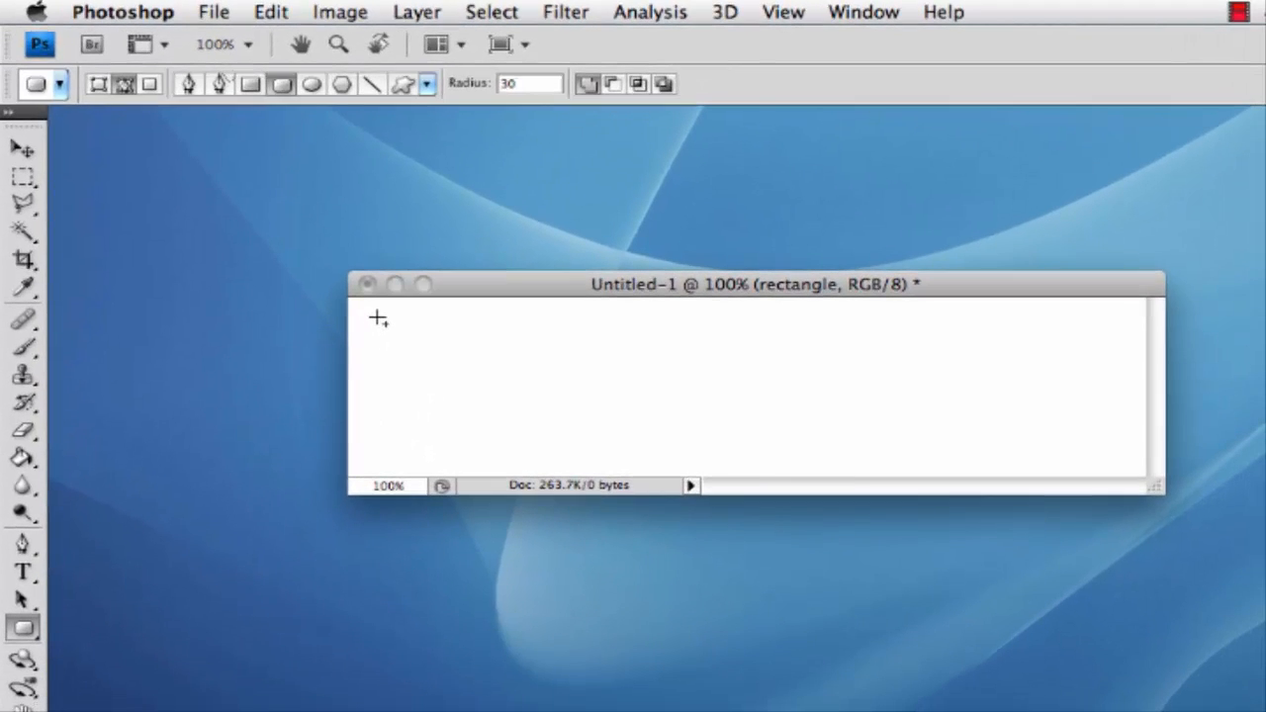
left_click(376, 314)
left_click_drag(374, 312, 1114, 456)
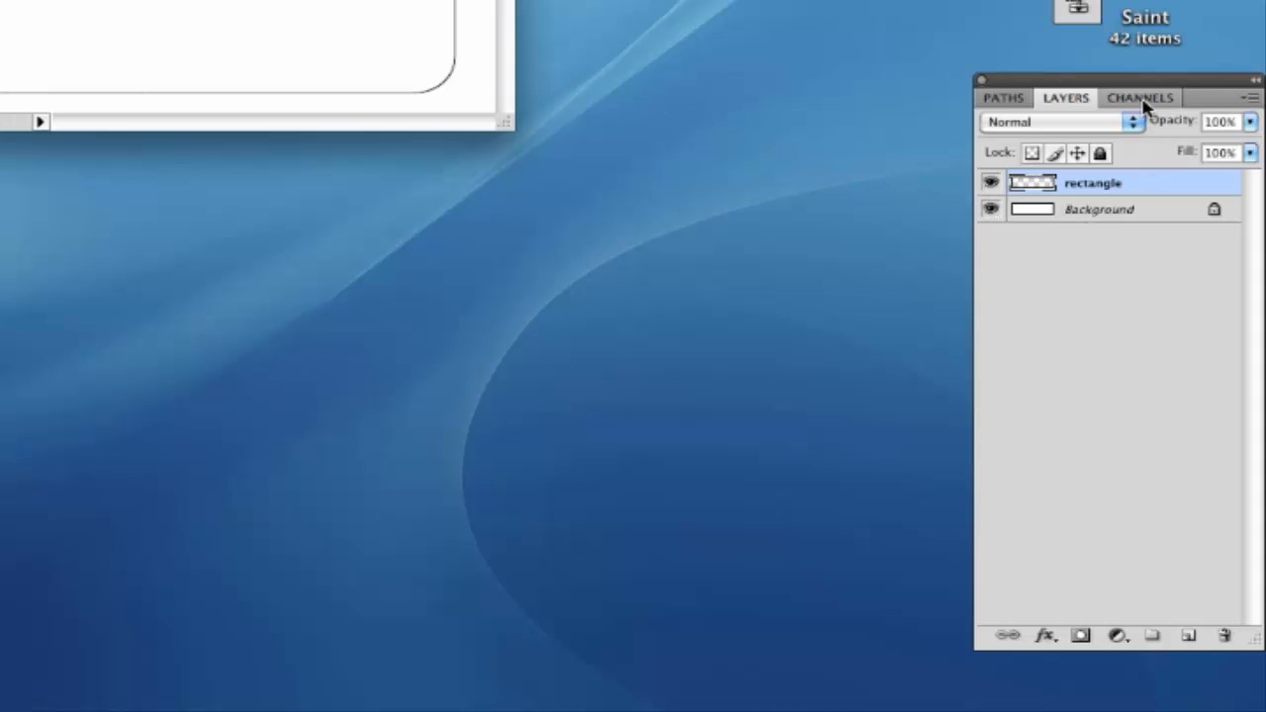
Fill the rounded rectangle path with light blue (#569aff) and deselect the path.
left_click(1007, 101)
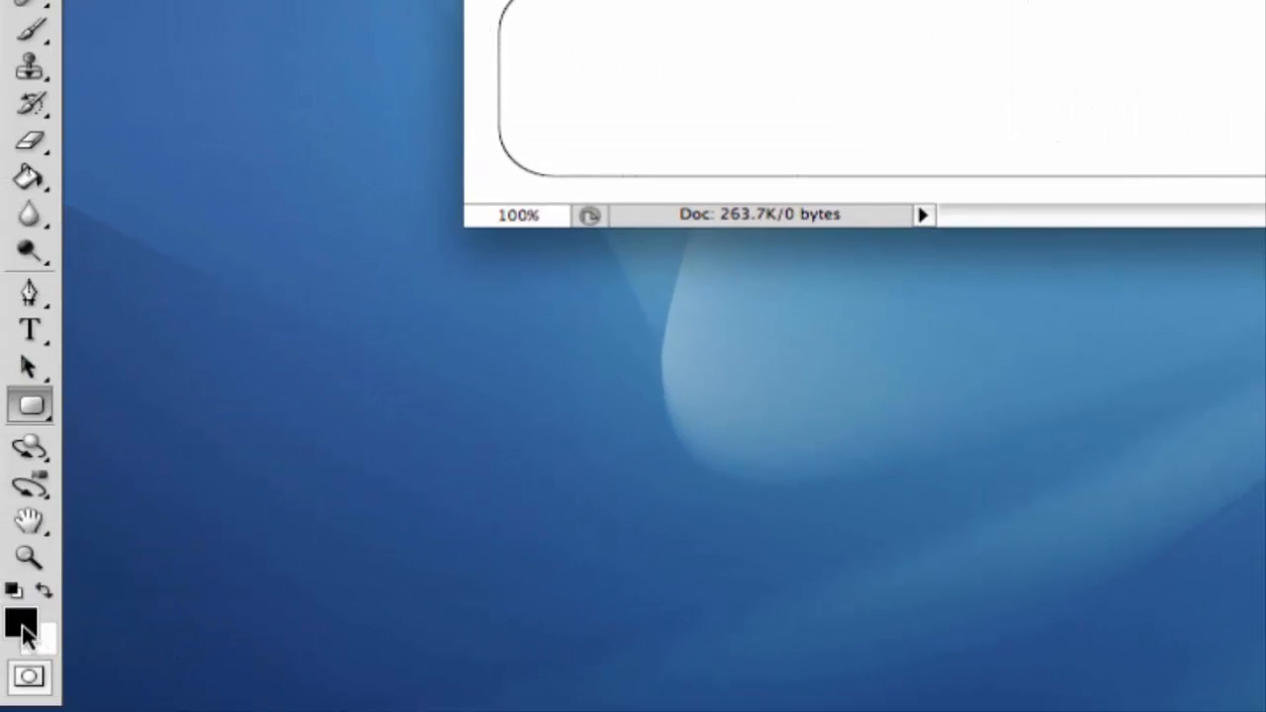
left_click(22, 627)
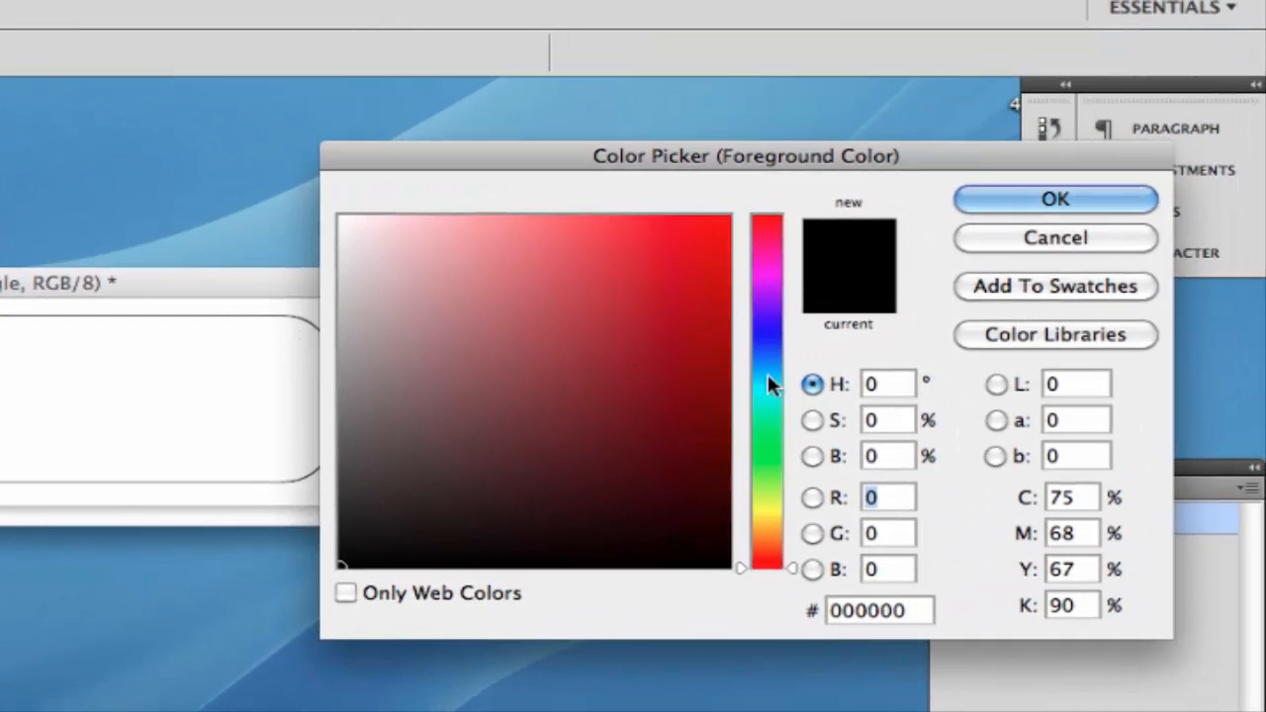
left_click_drag(769, 386, 767, 356)
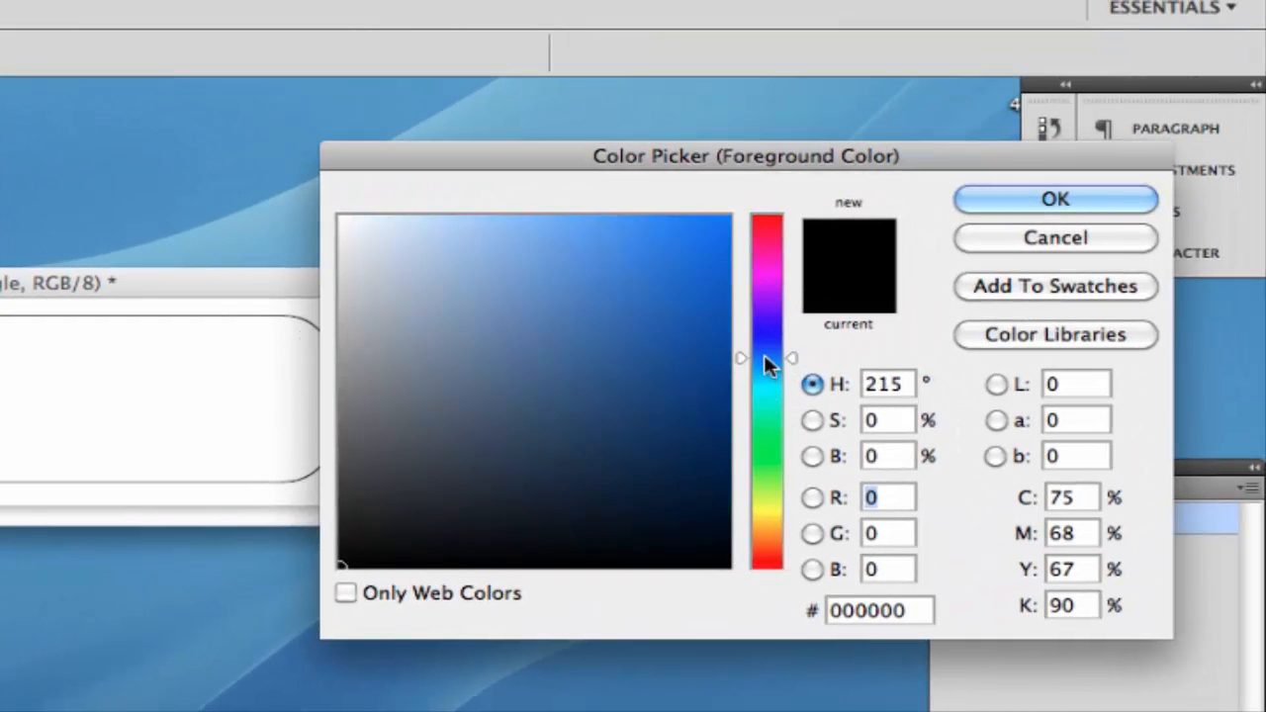
left_click_drag(634, 263, 598, 215)
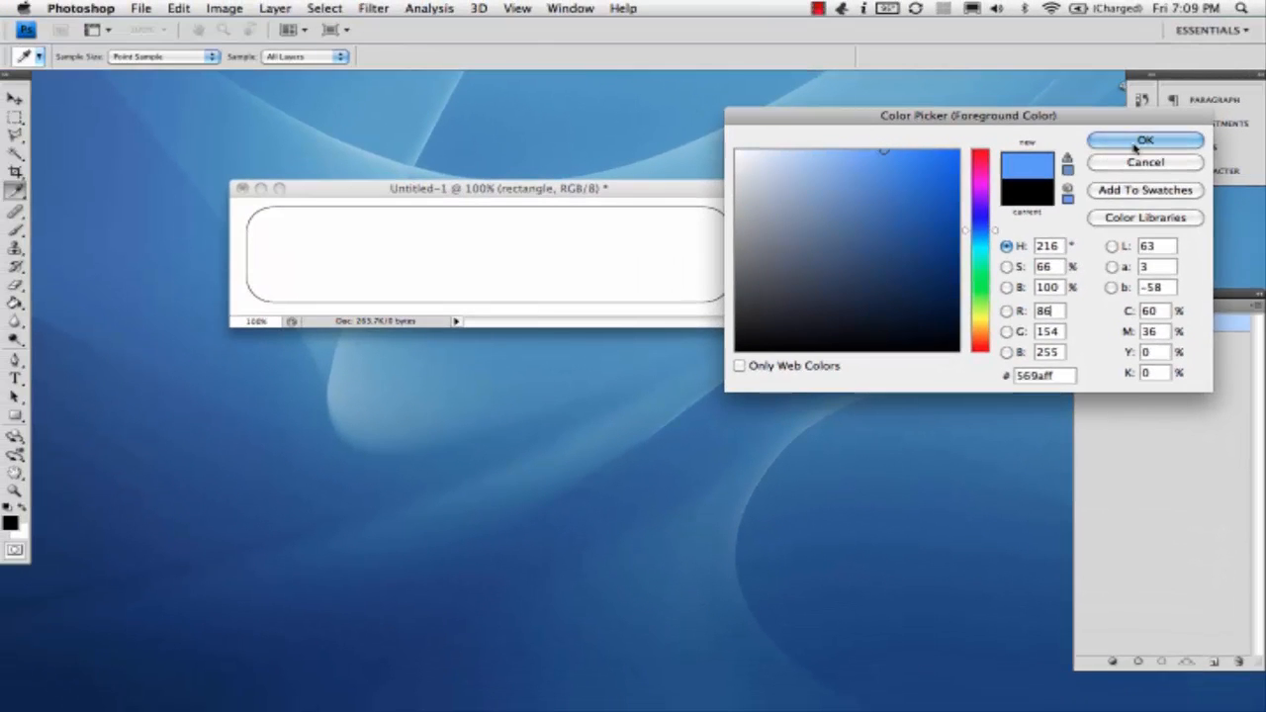
left_click(1137, 143)
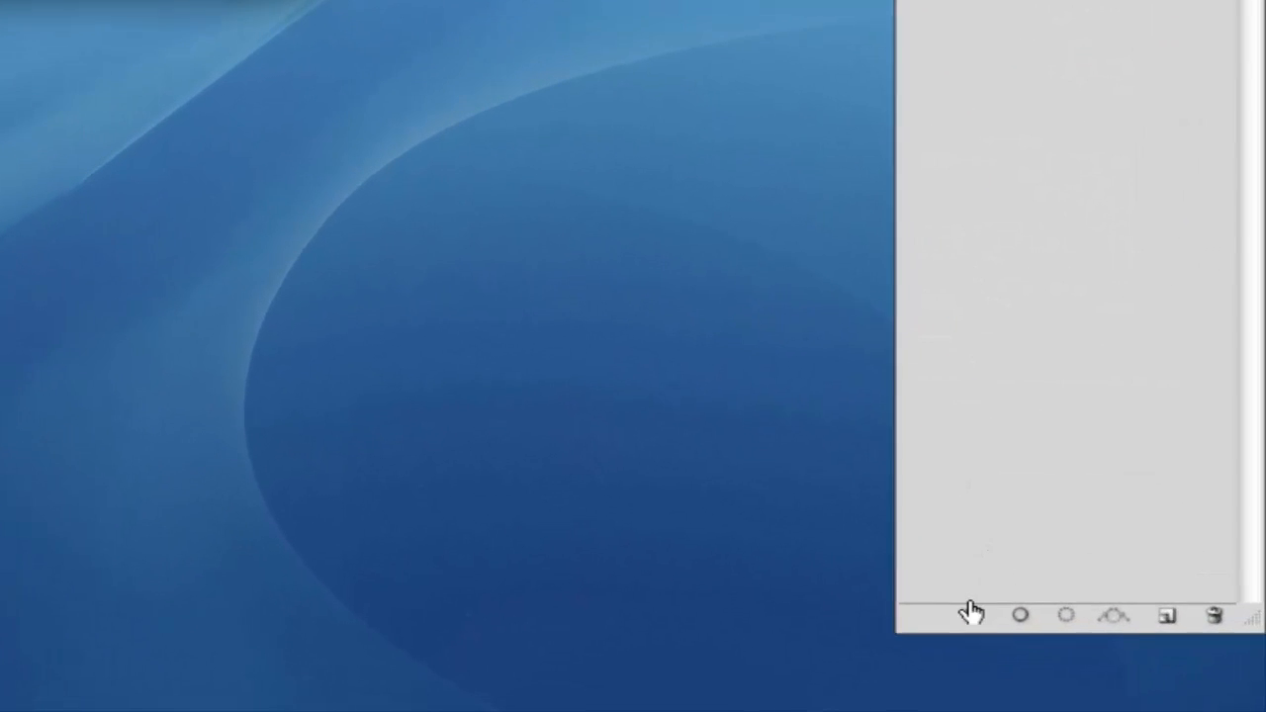
left_click(1112, 660)
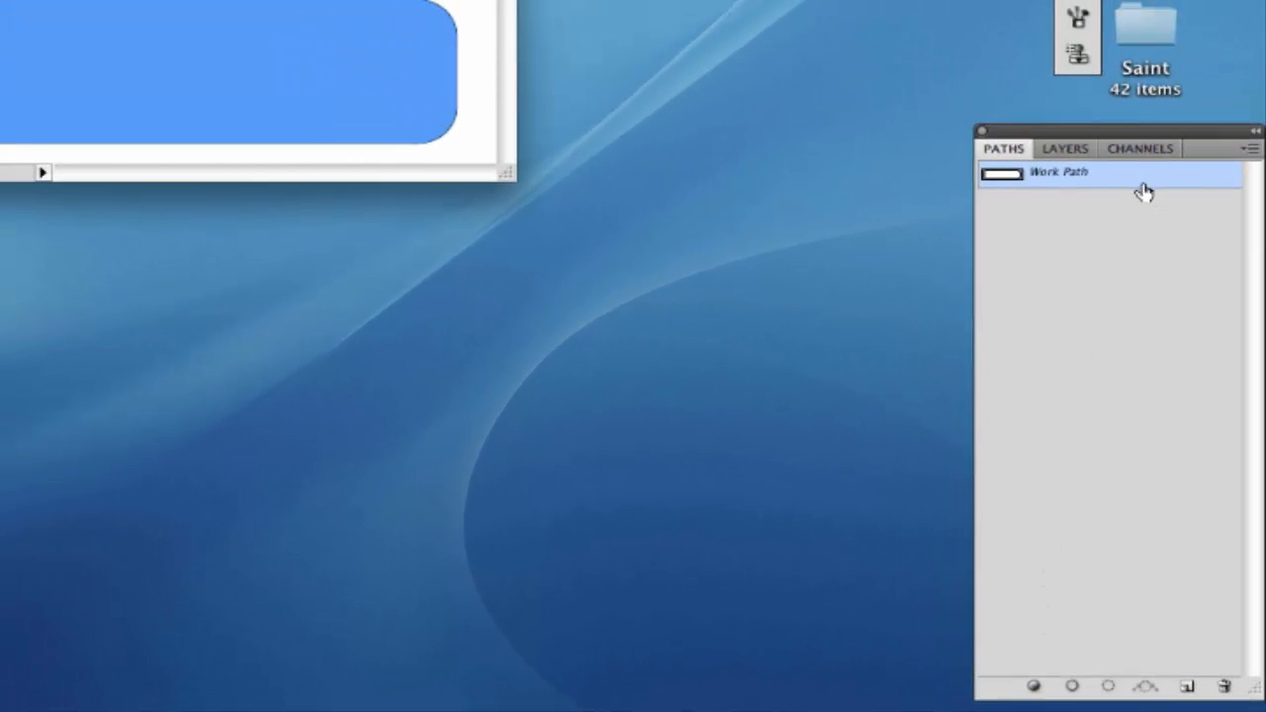
left_click(1049, 221)
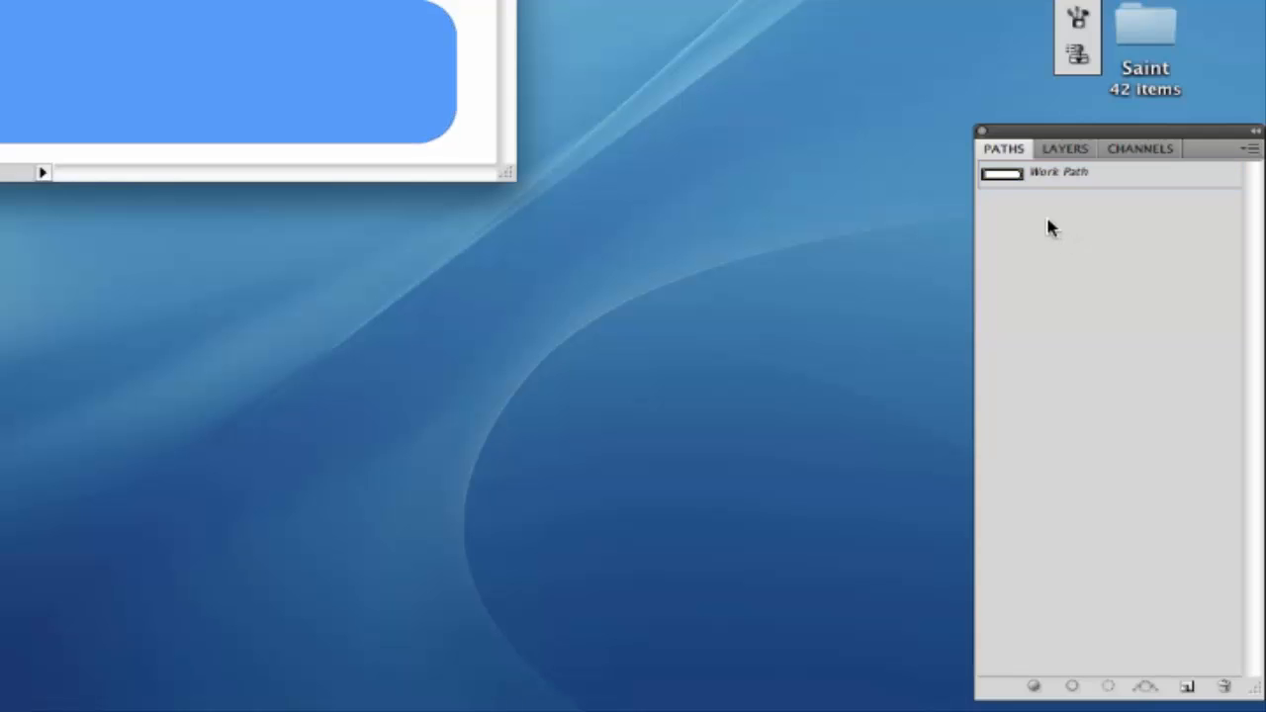
Delete the Background layer so that only the rectangle layer is left.
left_click(1060, 150)
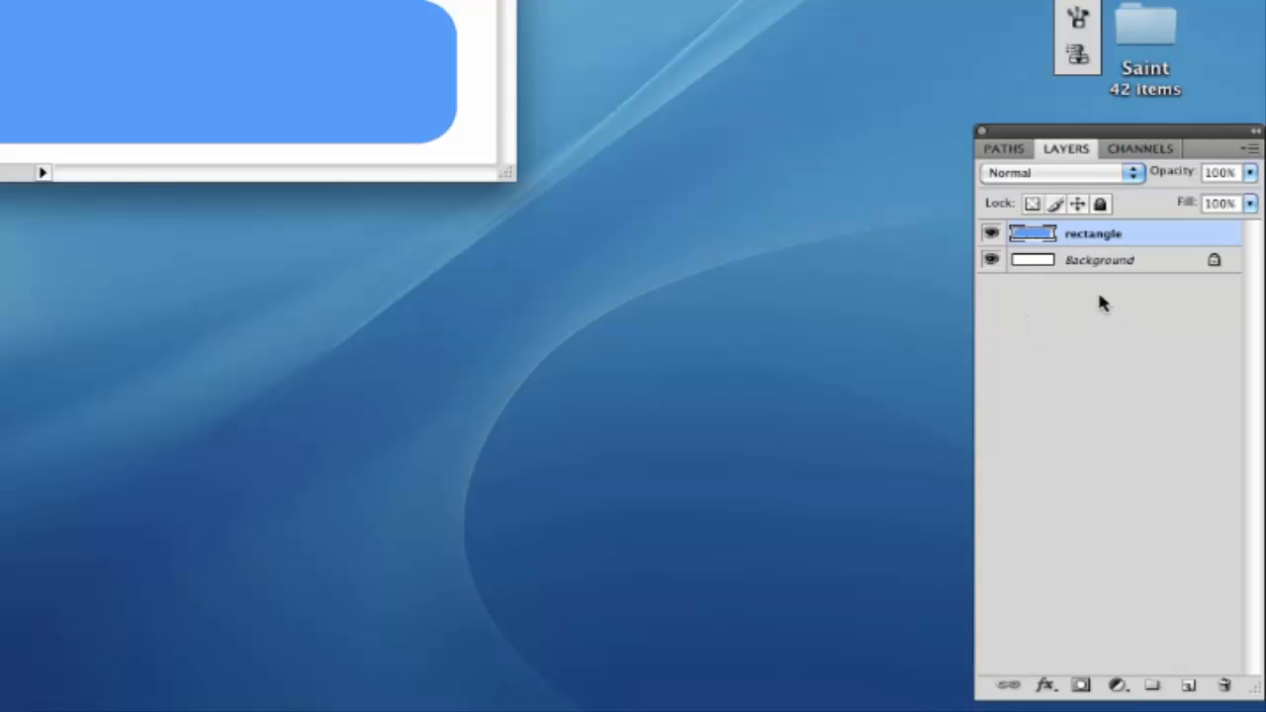
left_click(1082, 261)
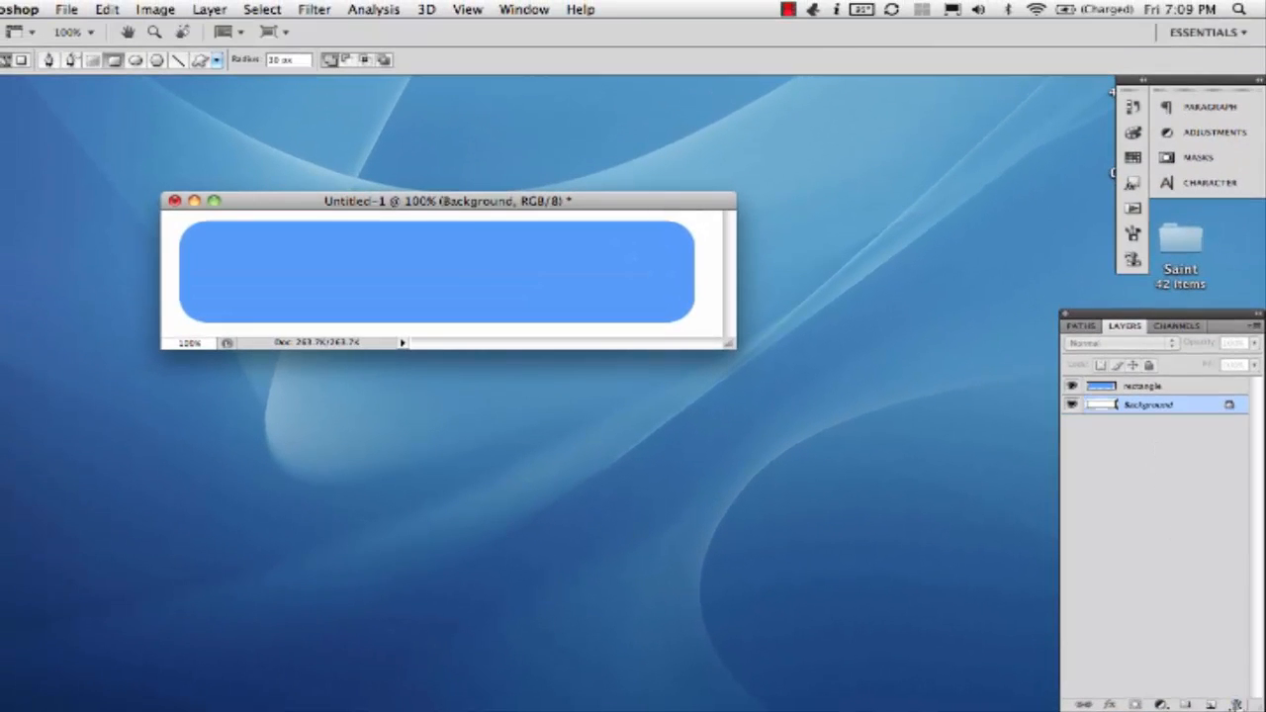
left_click(1236, 704)
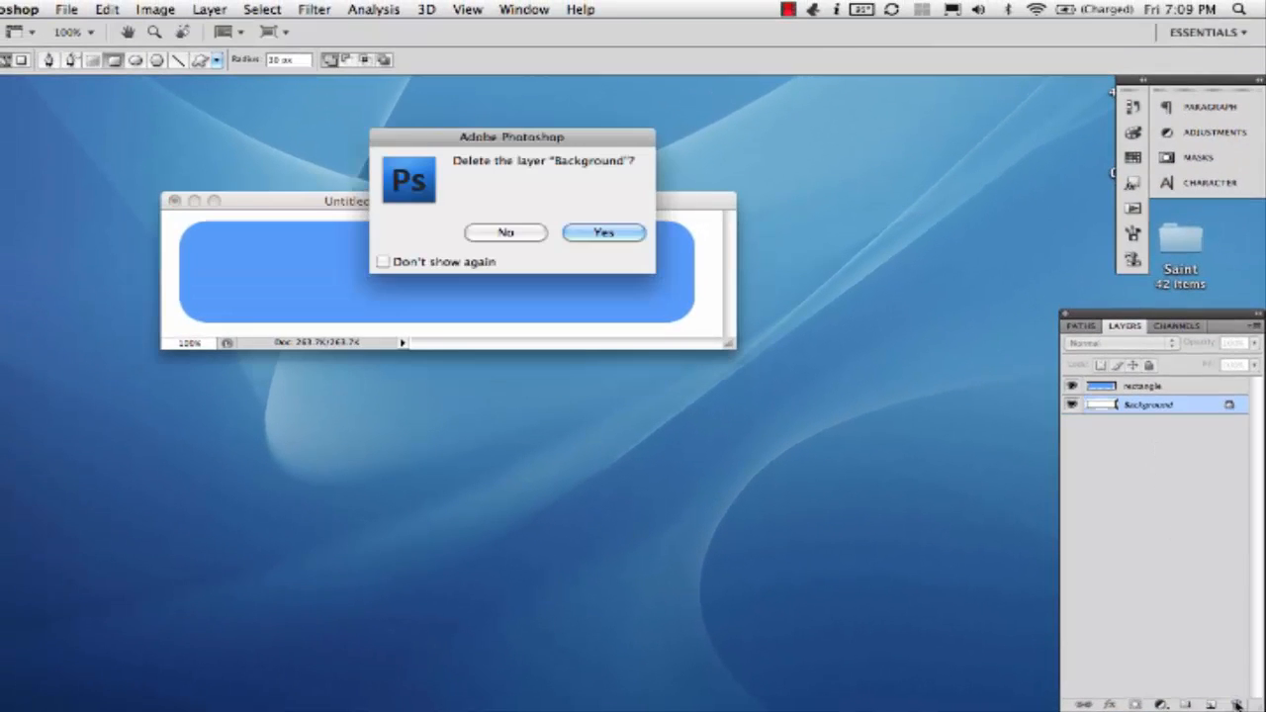
left_click(603, 233)
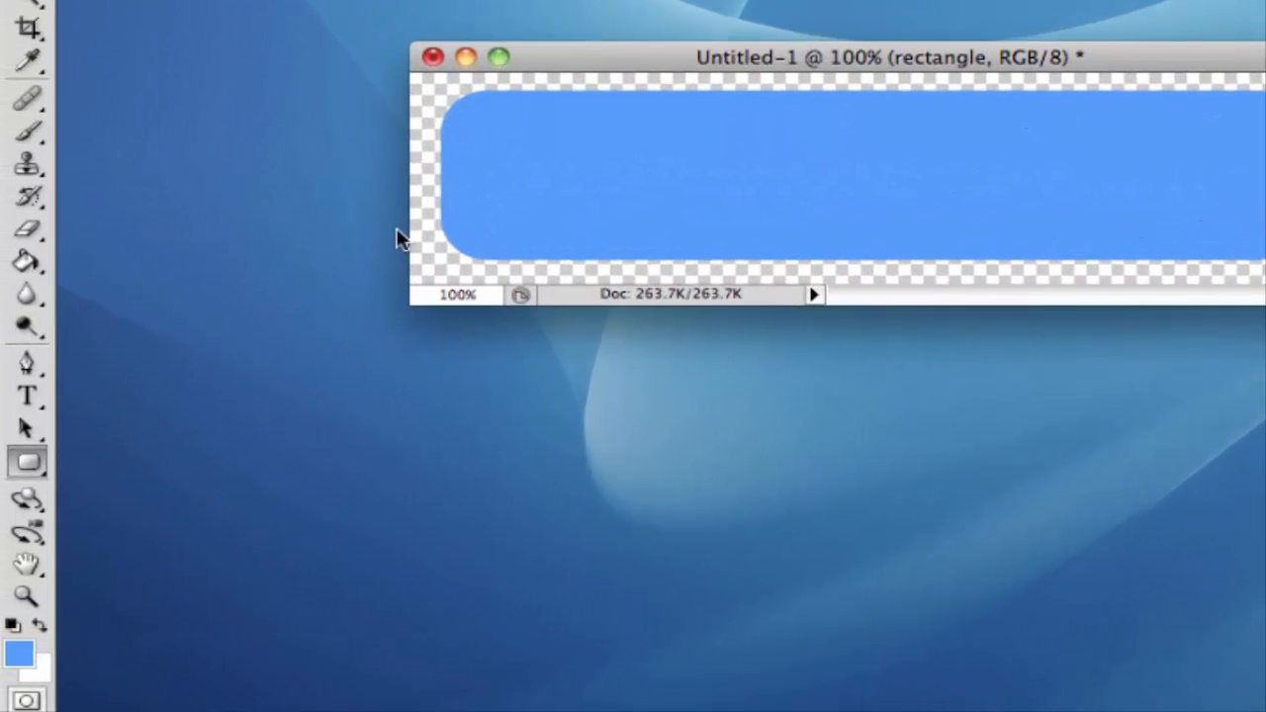
Add a text layer reading "Rounded Banner" on the blue rectangle.
left_click(28, 398)
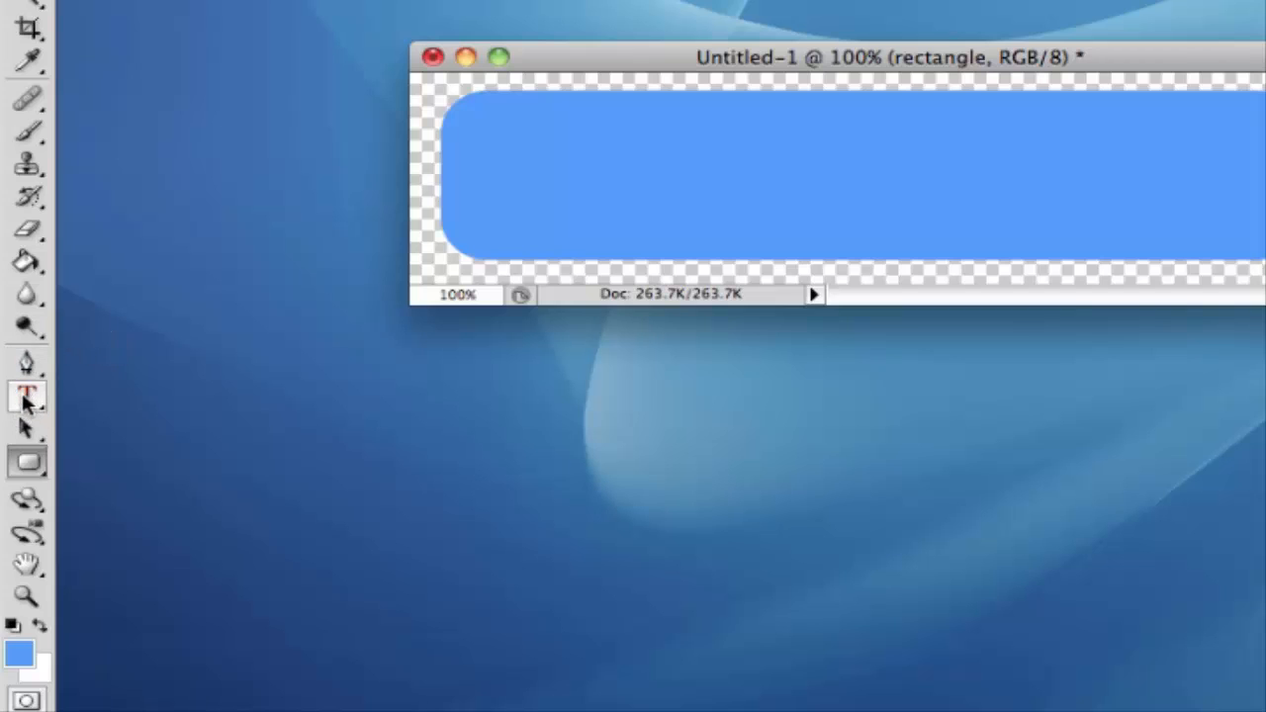
left_click(28, 399)
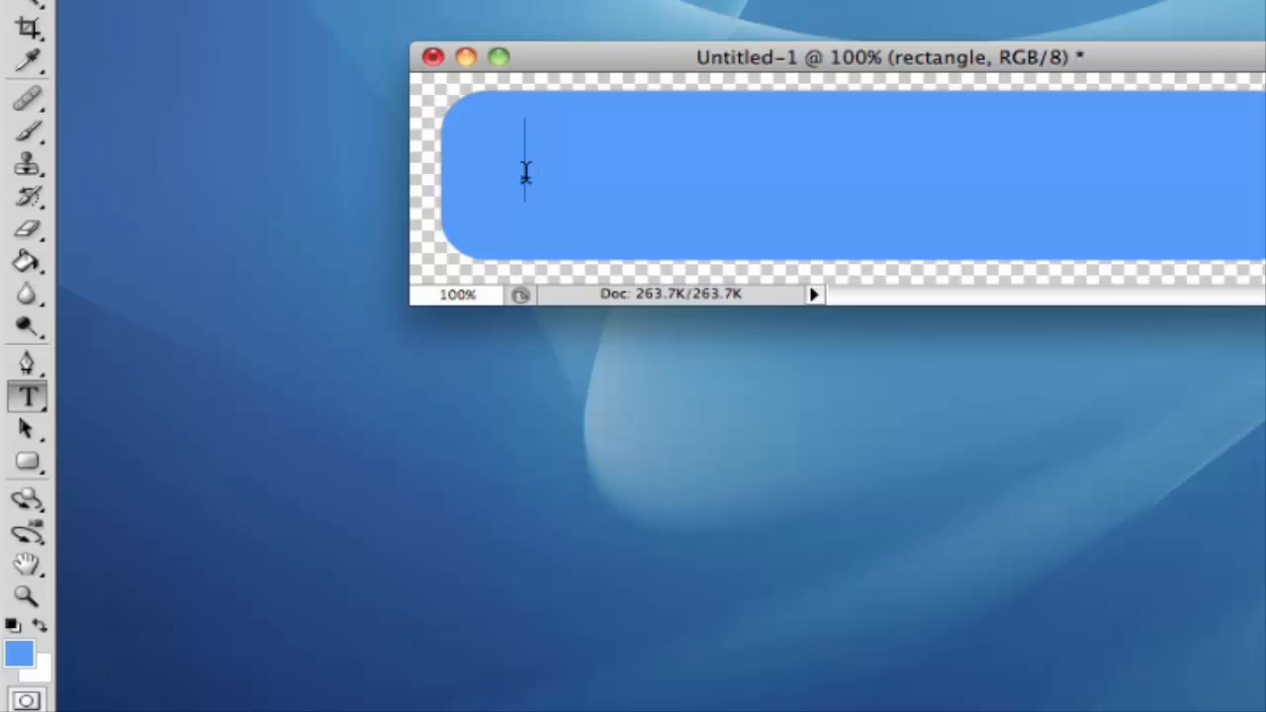
type("Heapace Page")
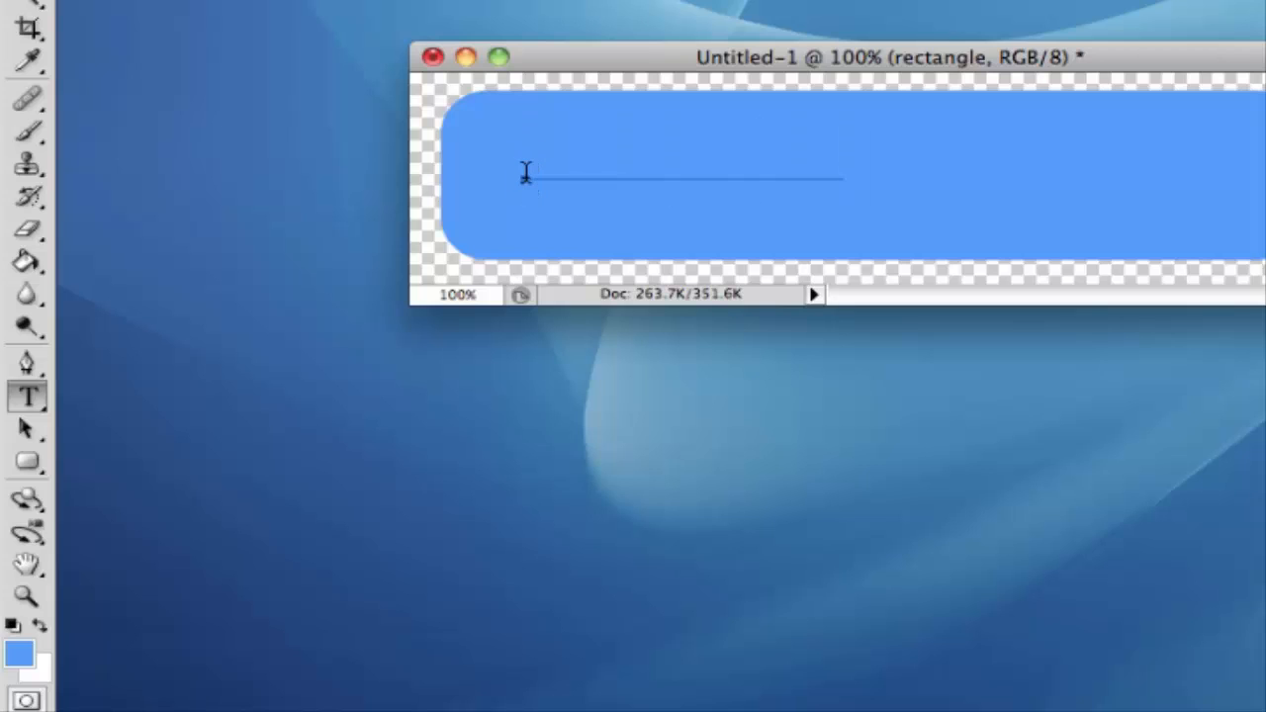
type("er")
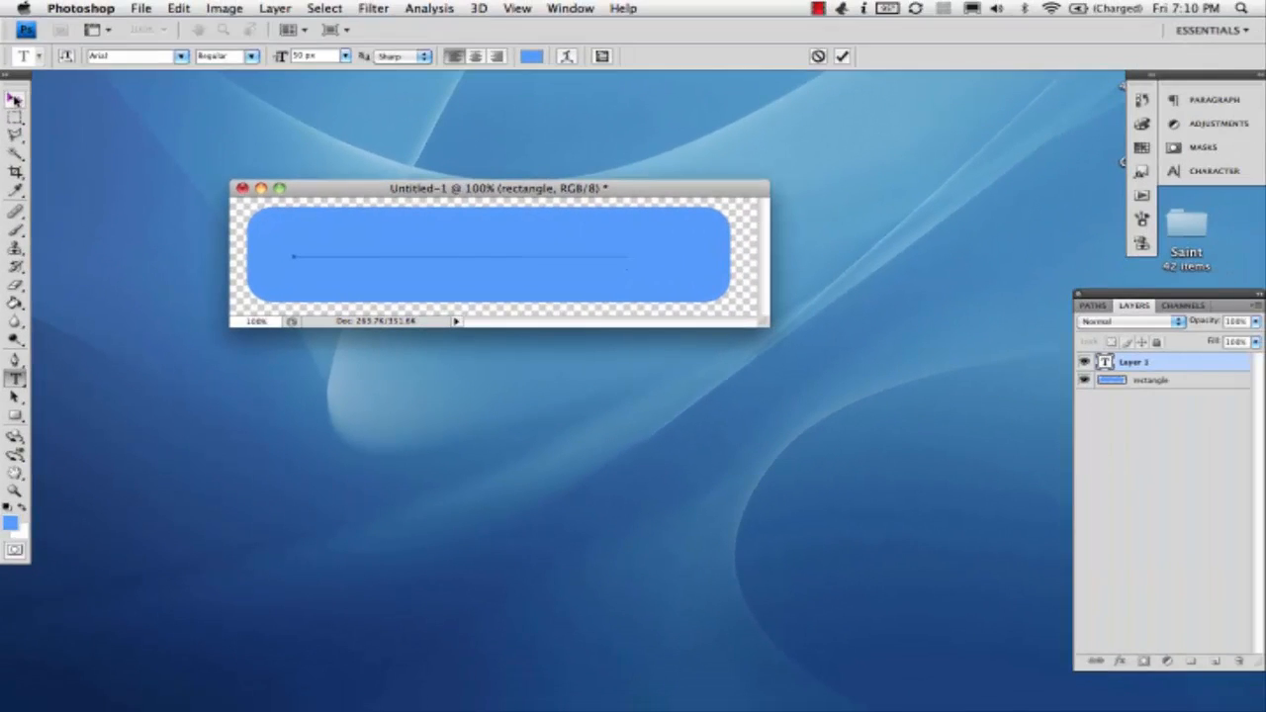
left_click(14, 99)
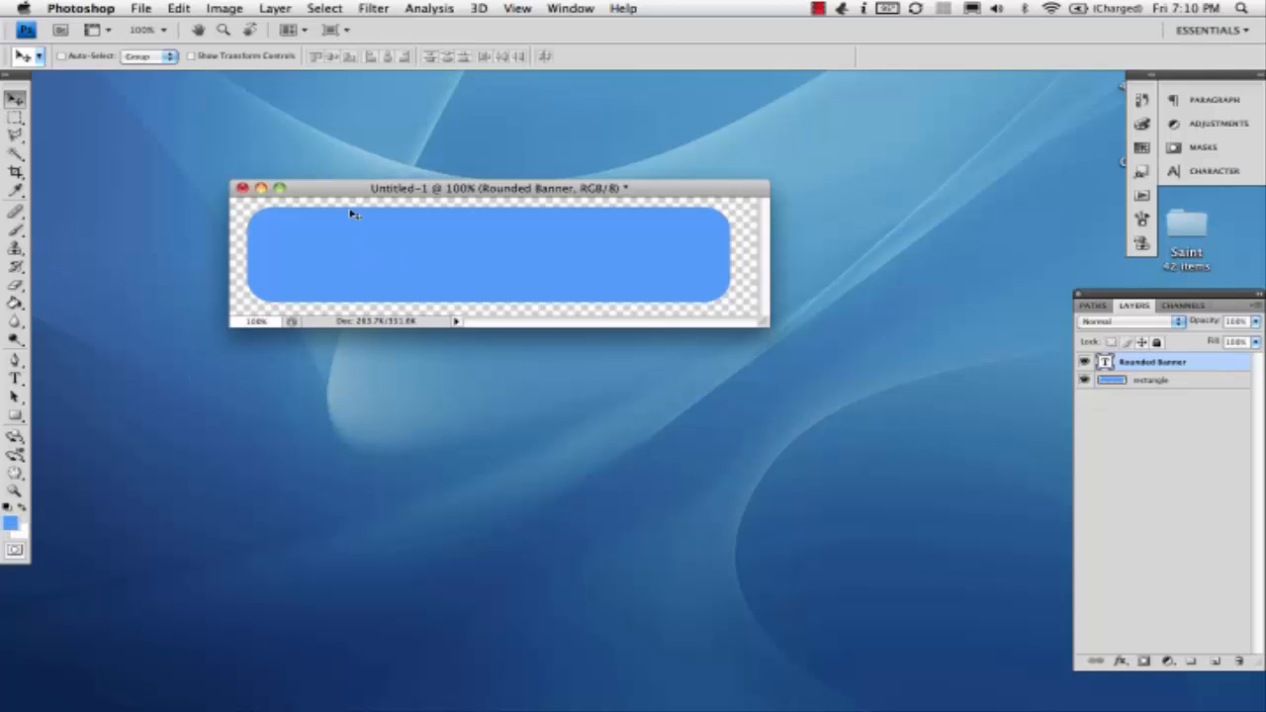
Change the "Rounded Banner" text colour to white (#ffffff) and centre the text on the blue rectangle.
left_click(15, 380)
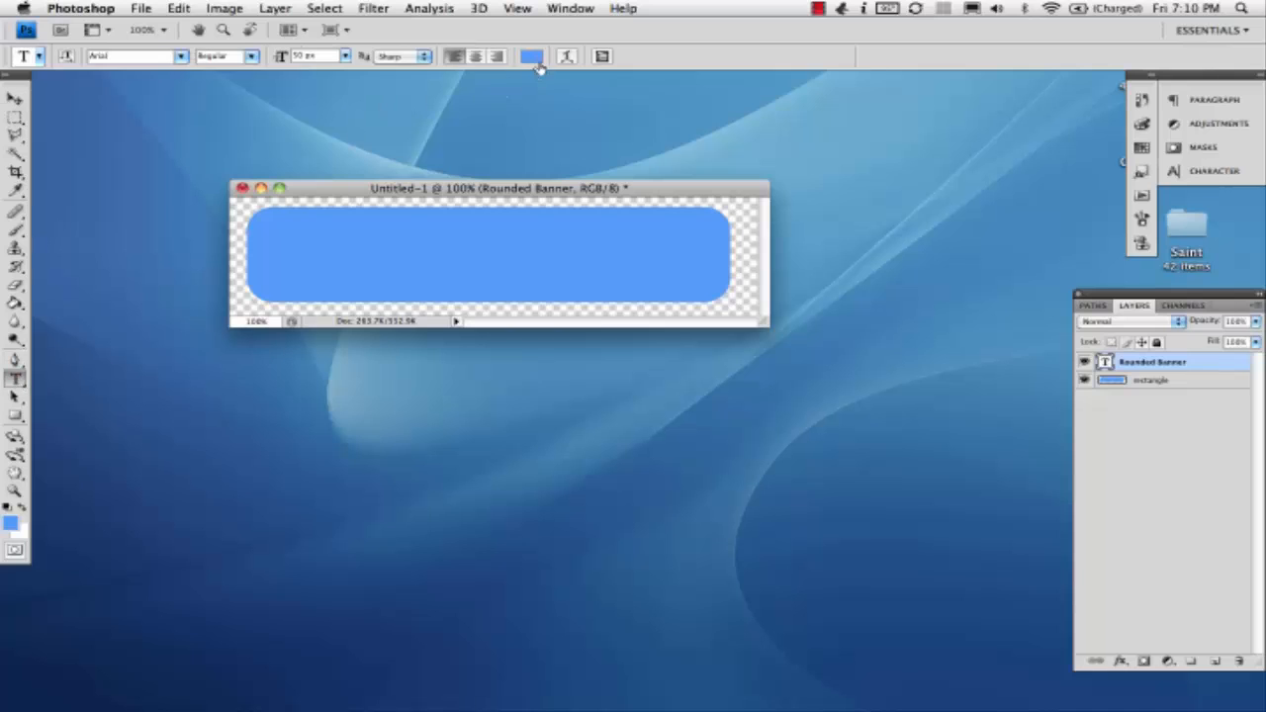
left_click(531, 56)
left_click(736, 151)
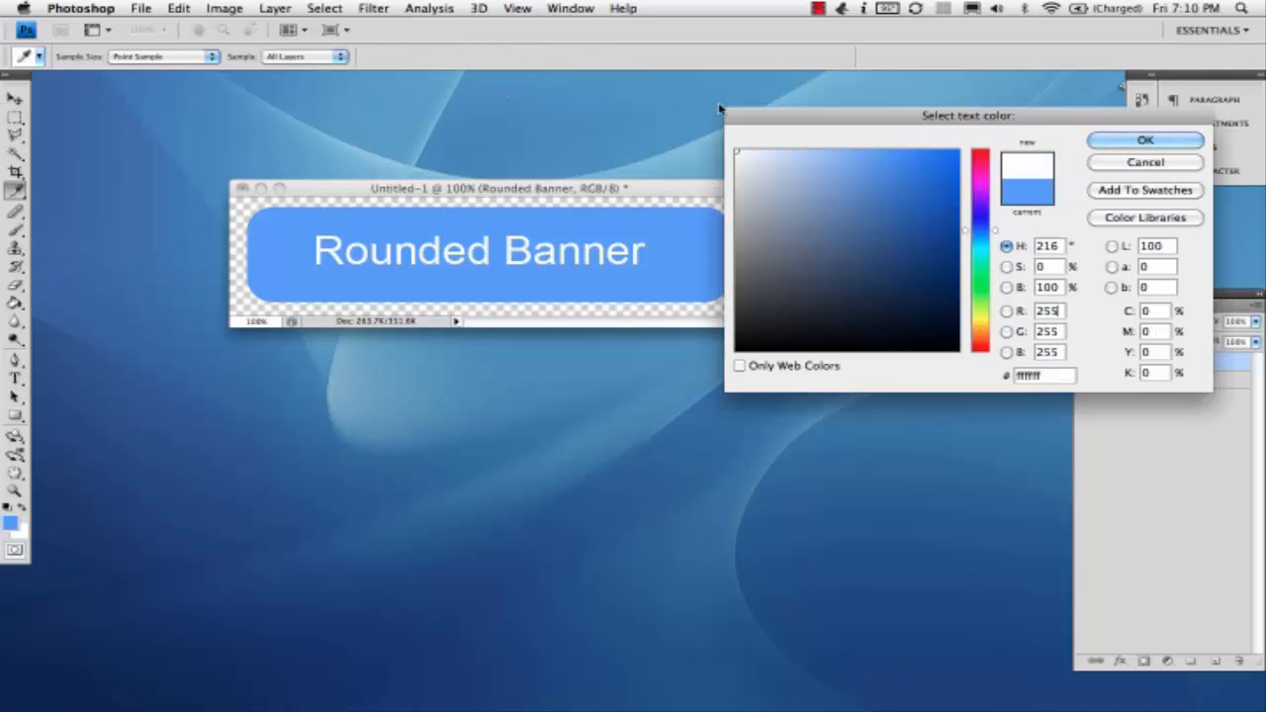
left_click(1115, 145)
left_click(14, 100)
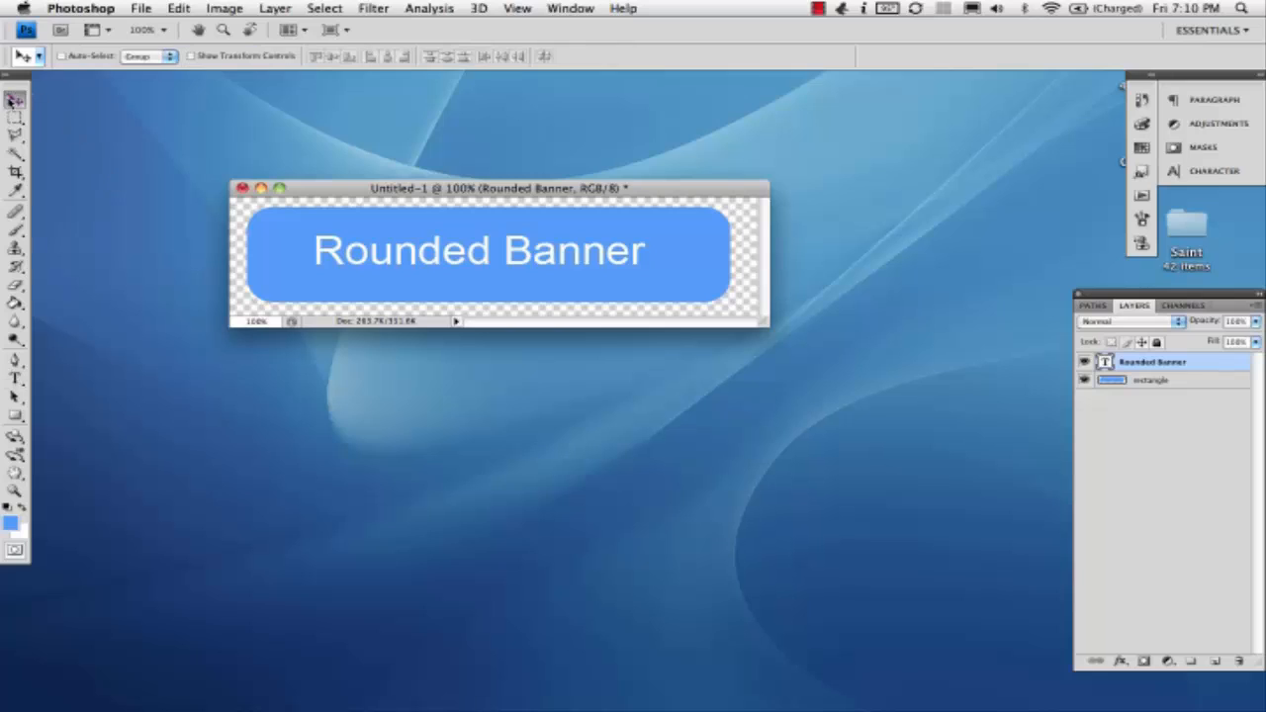
left_click_drag(377, 255, 394, 260)
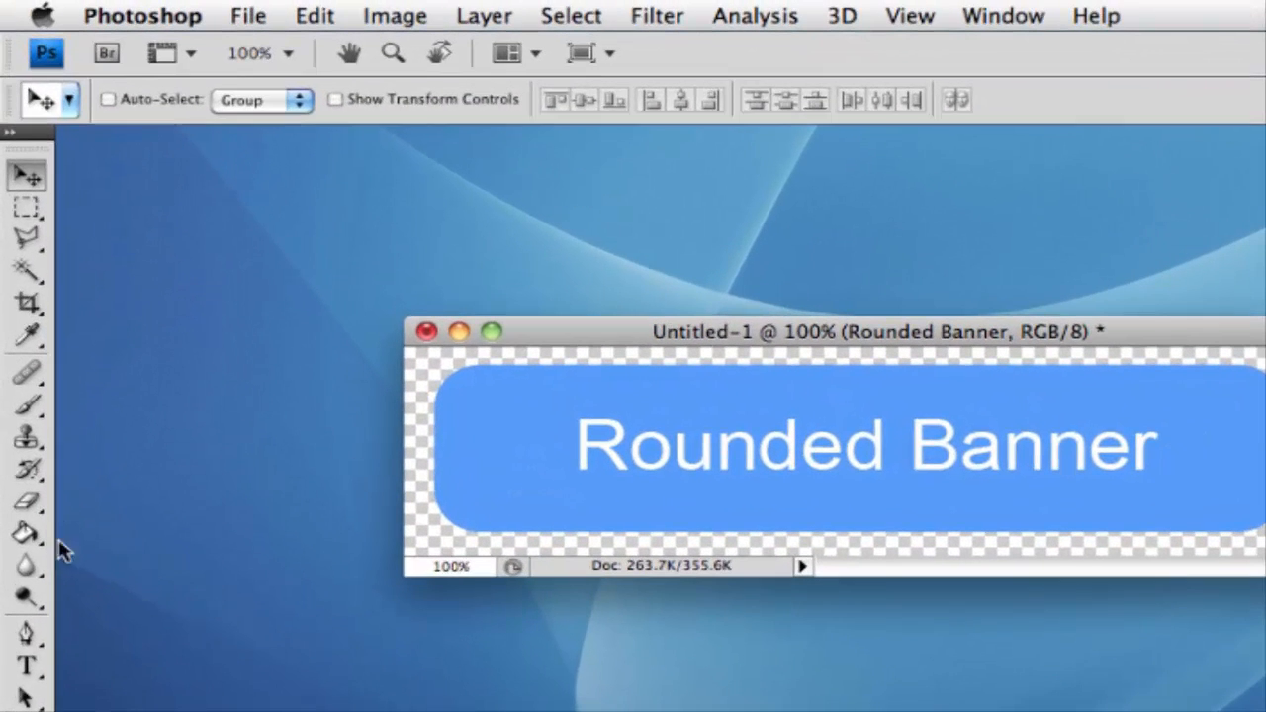
Change the font of the "Rounded Banner" text to Impact and recentre the text on the blue rectangle.
left_click(28, 666)
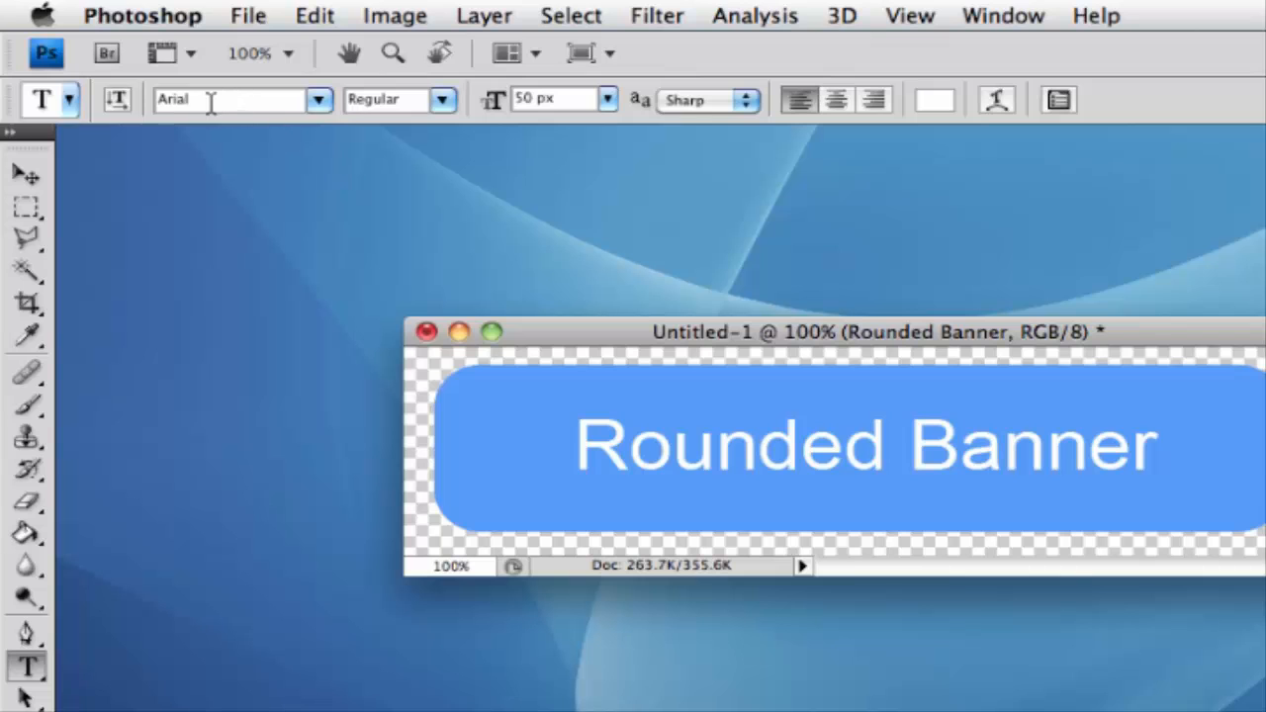
left_click(321, 103)
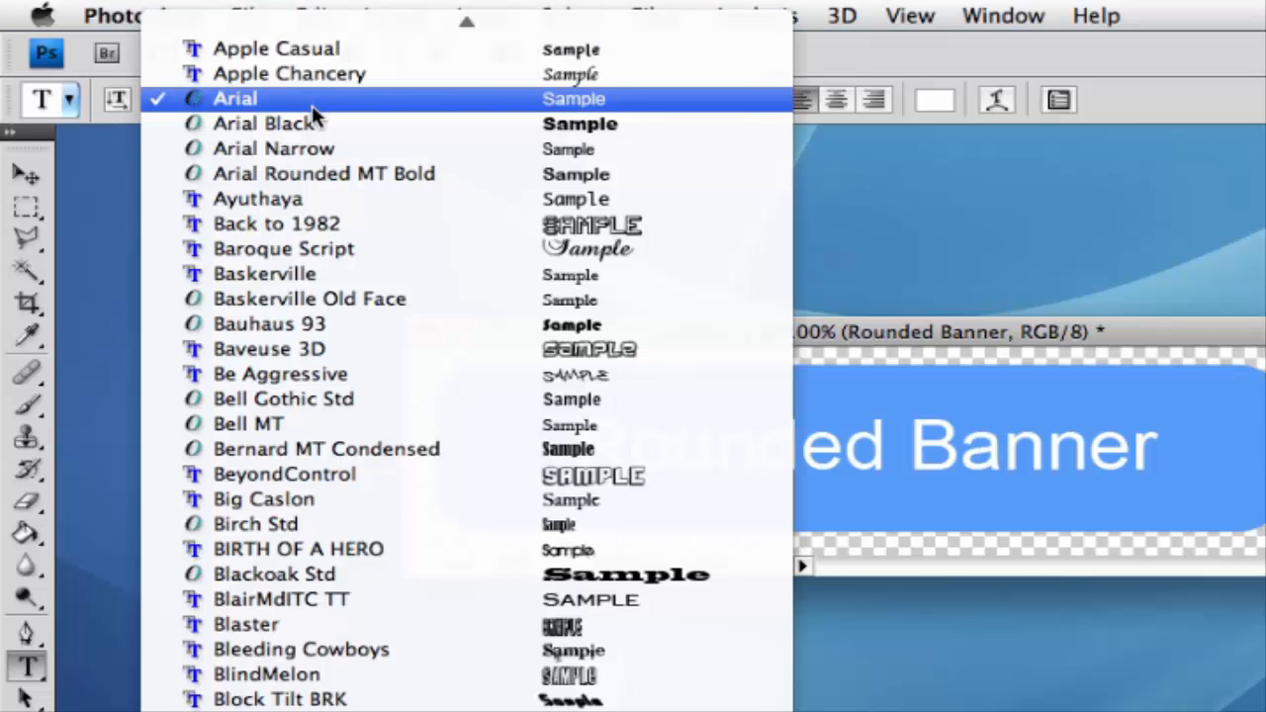
scroll(381, 442, "down", 10)
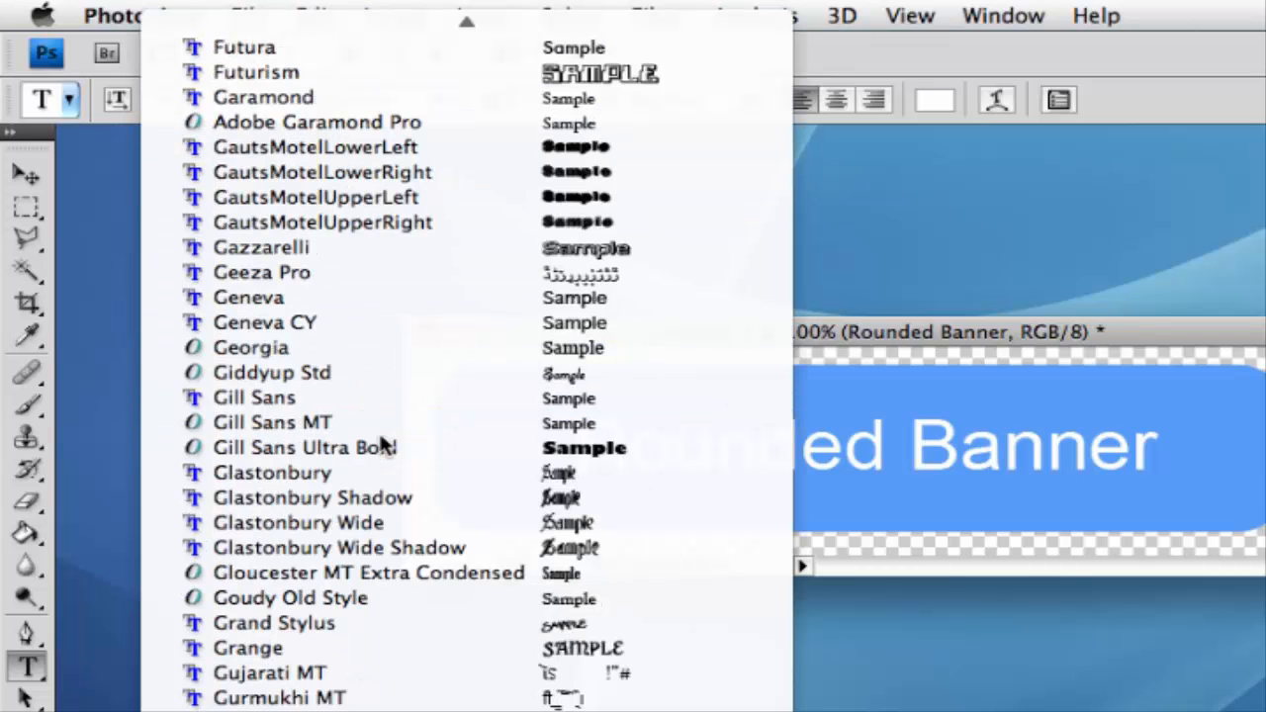
scroll(381, 445, "down", 10)
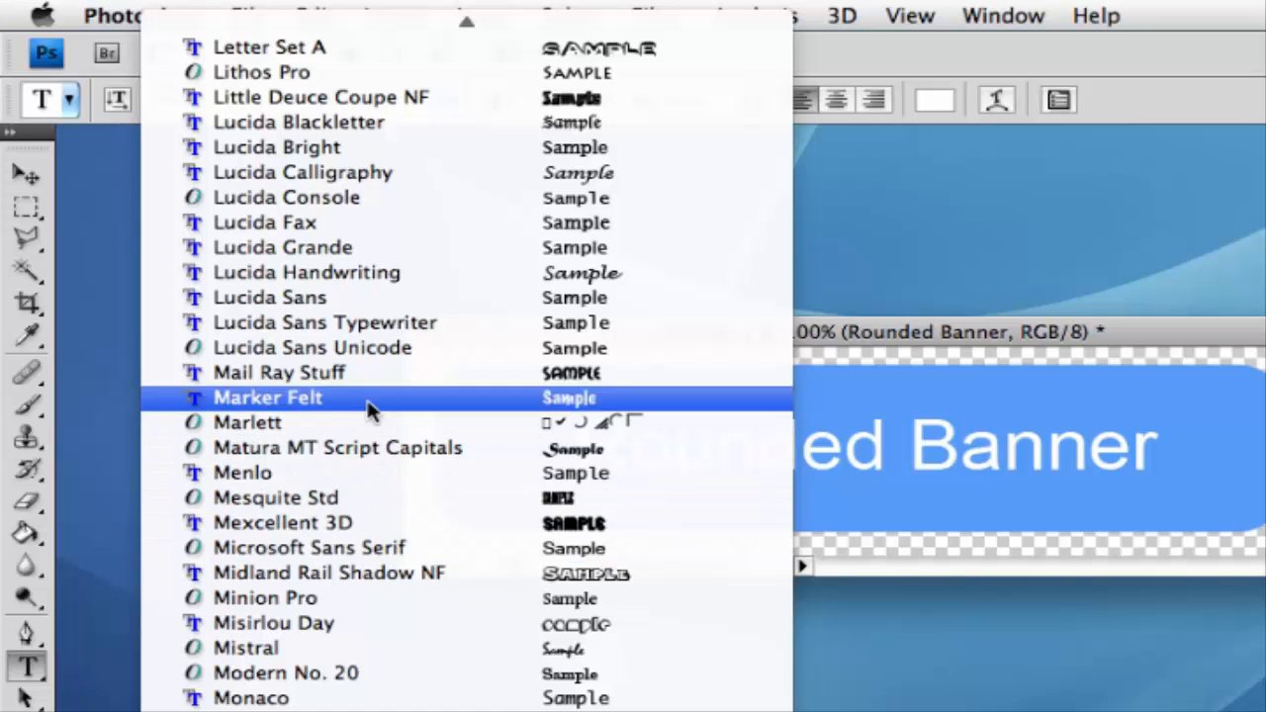
scroll(341, 262, "up", 5)
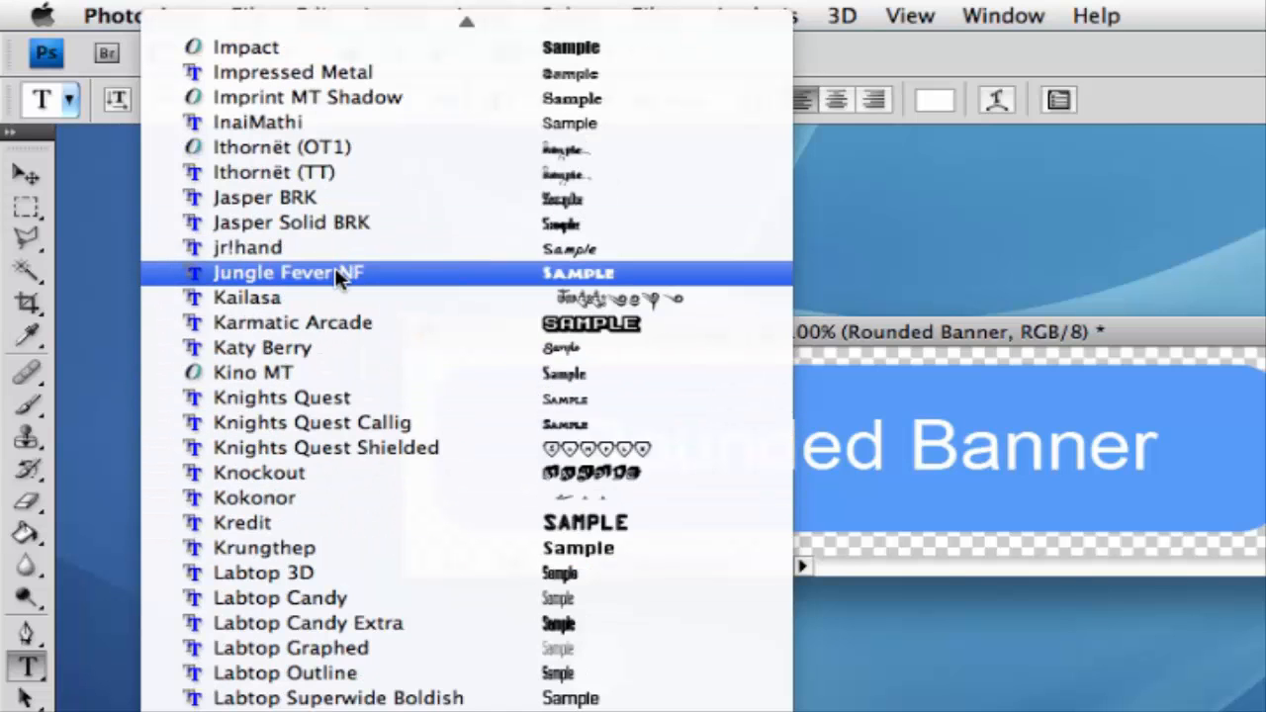
key("i")
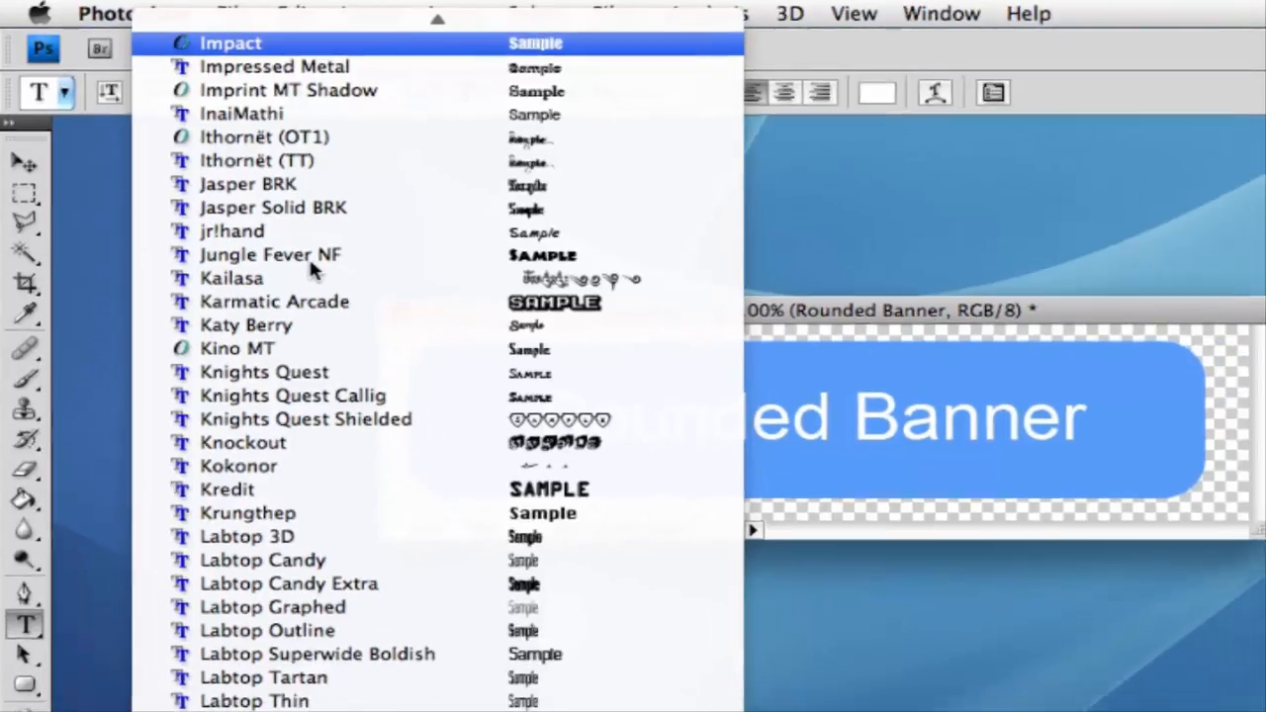
key("Return")
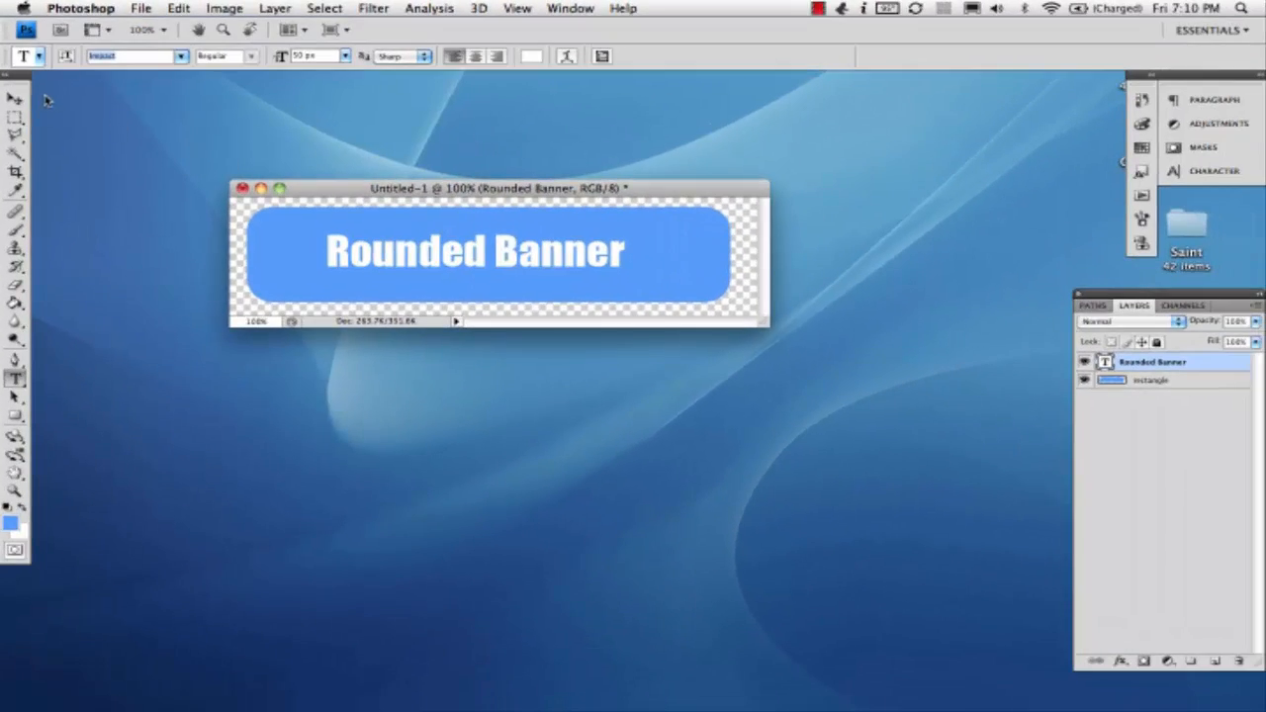
left_click(16, 99)
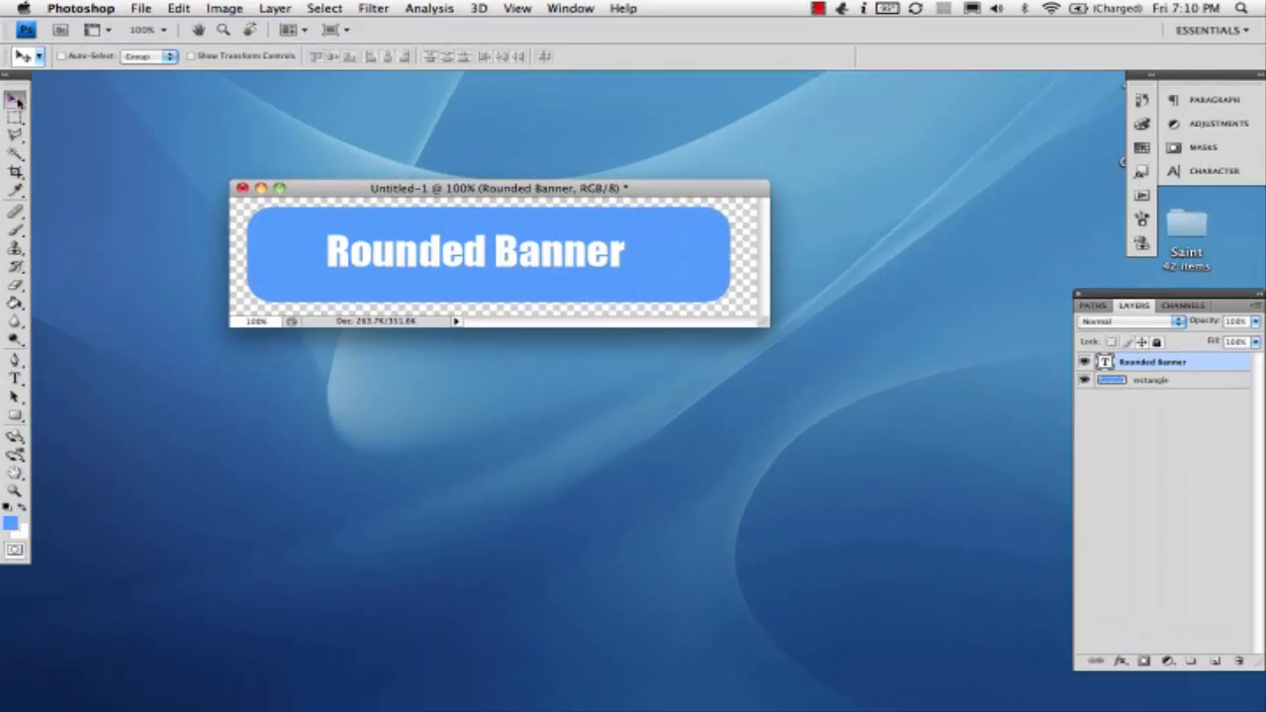
left_click_drag(479, 255, 495, 251)
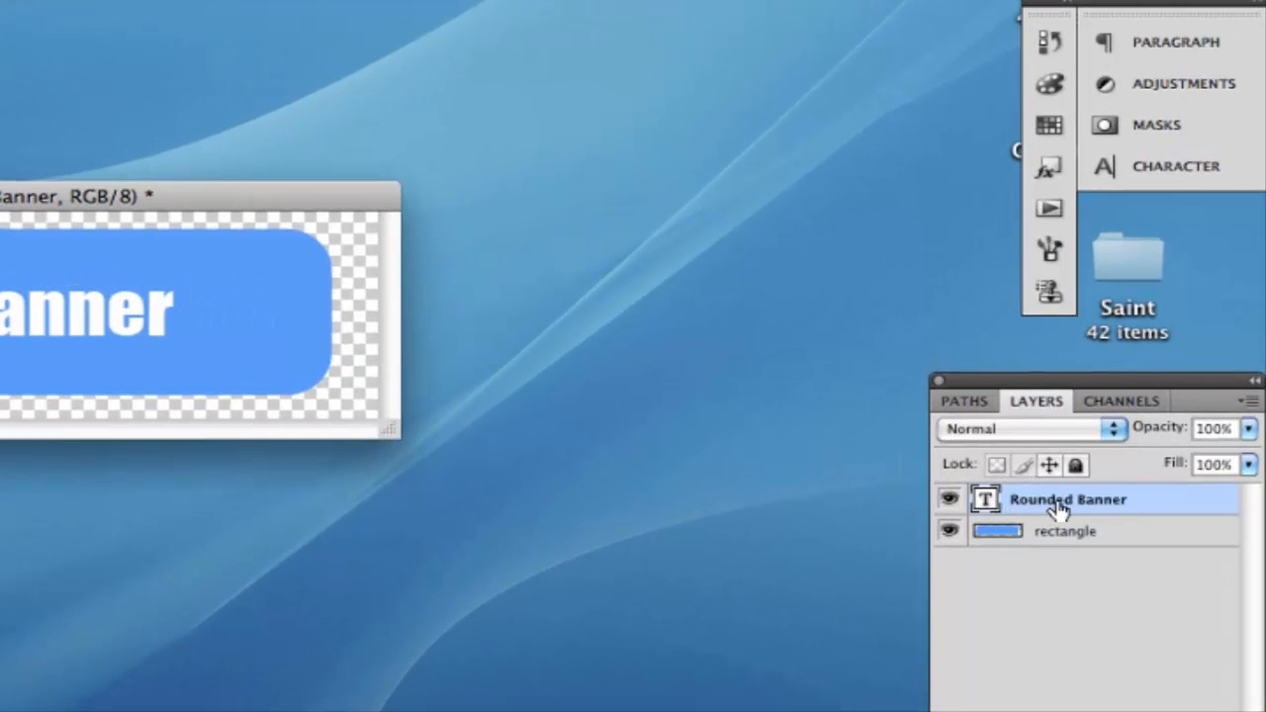
Add a Drop Shadow layer style with default settings to the "Rounded Banner" text layer.
right_click(1049, 506)
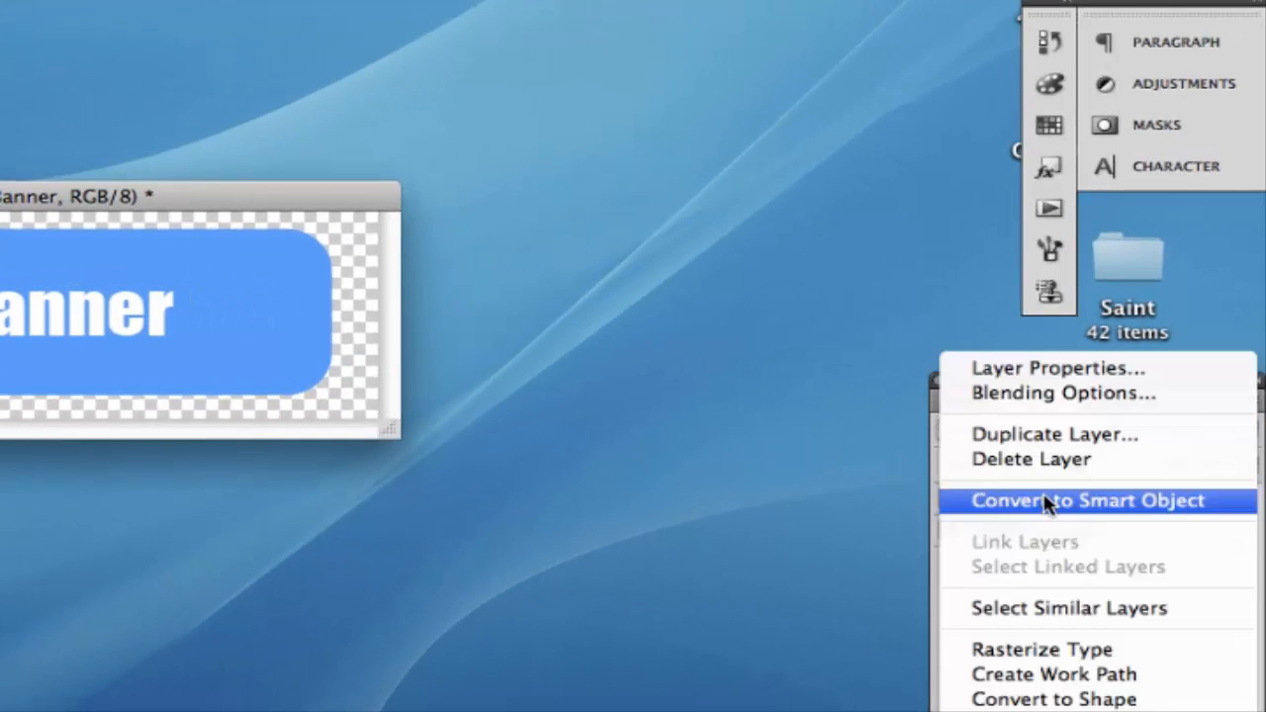
left_click(1013, 396)
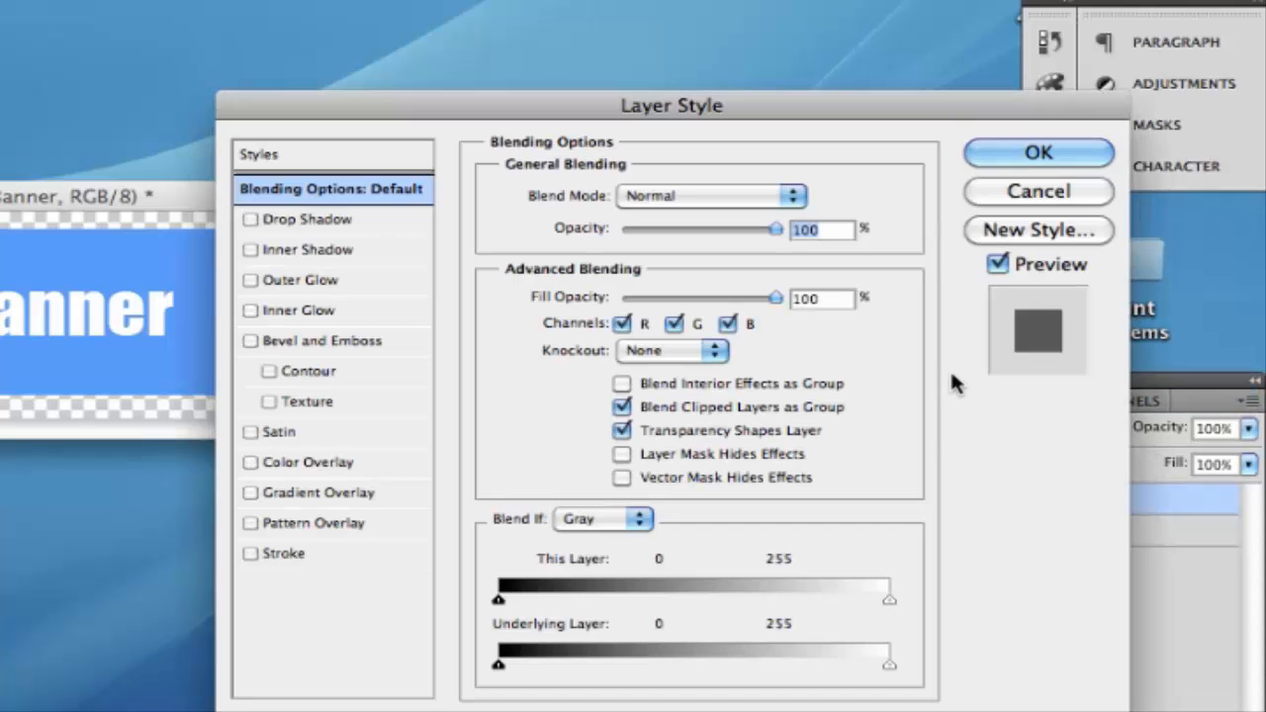
left_click(247, 216)
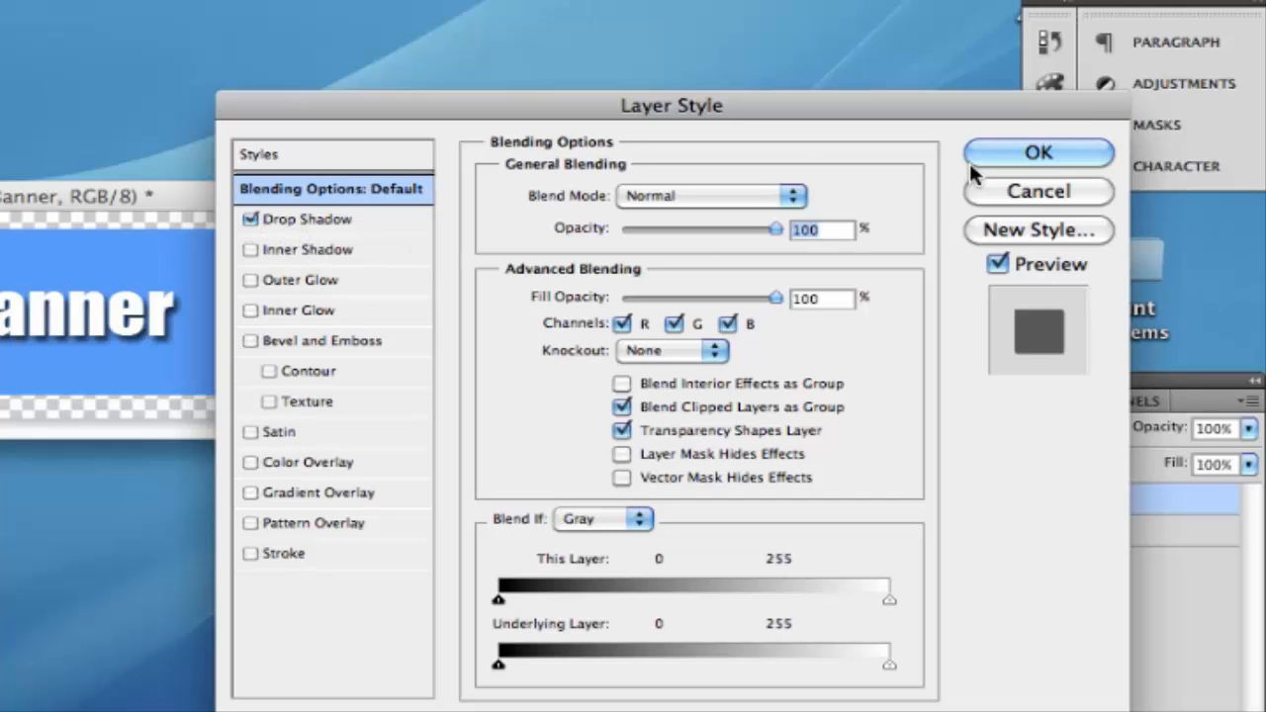
left_click(997, 148)
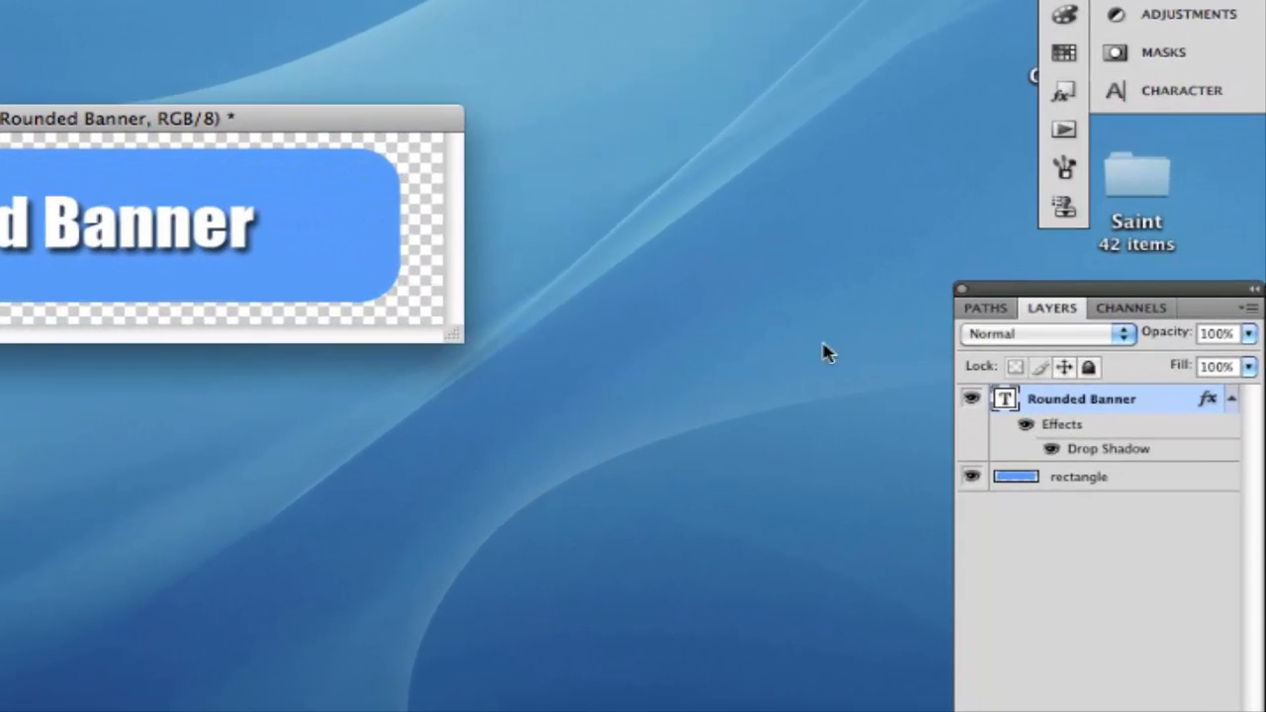
Enable the Bevel and Emboss layer style on the rectangle layer and show its settings.
left_click(1078, 485)
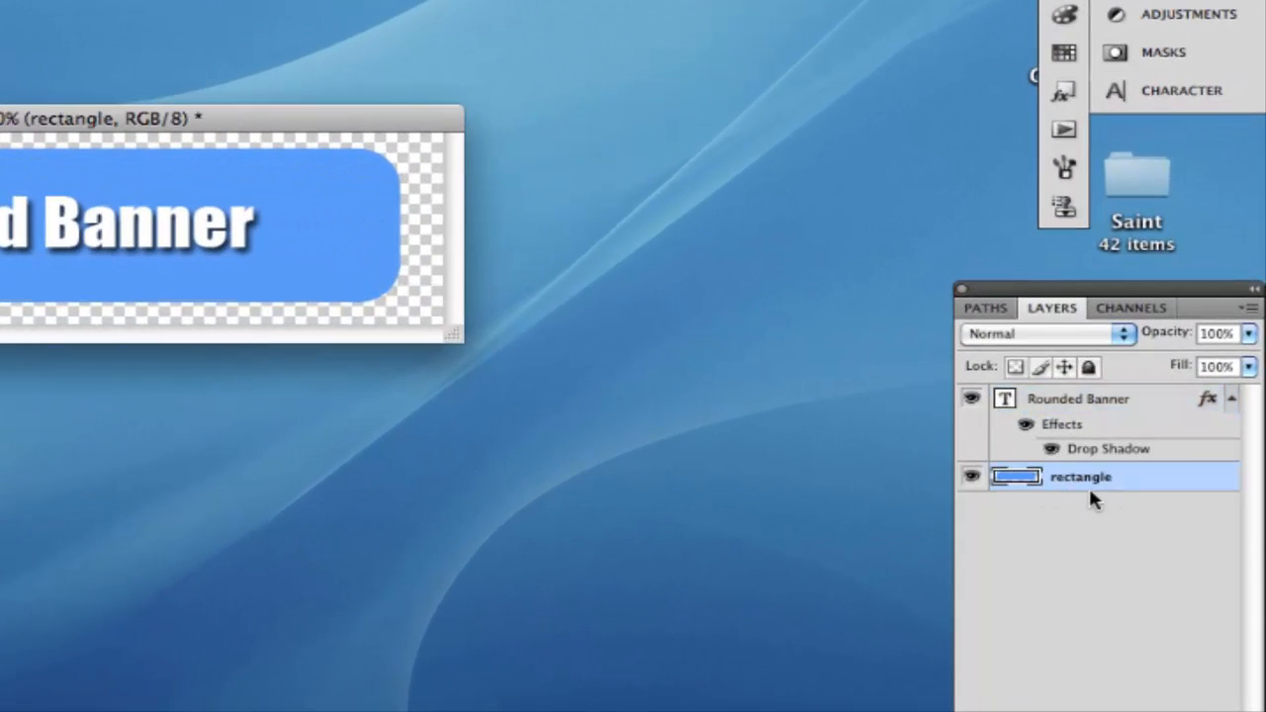
right_click(1075, 487)
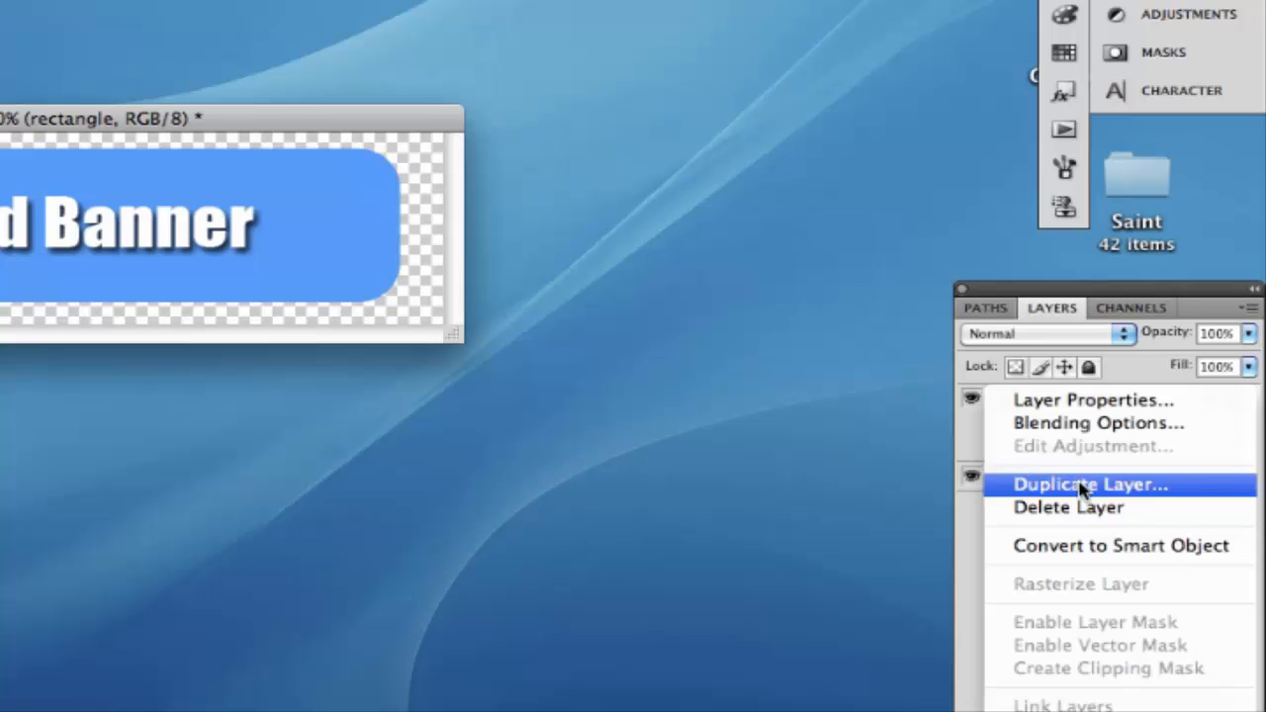
left_click(1064, 425)
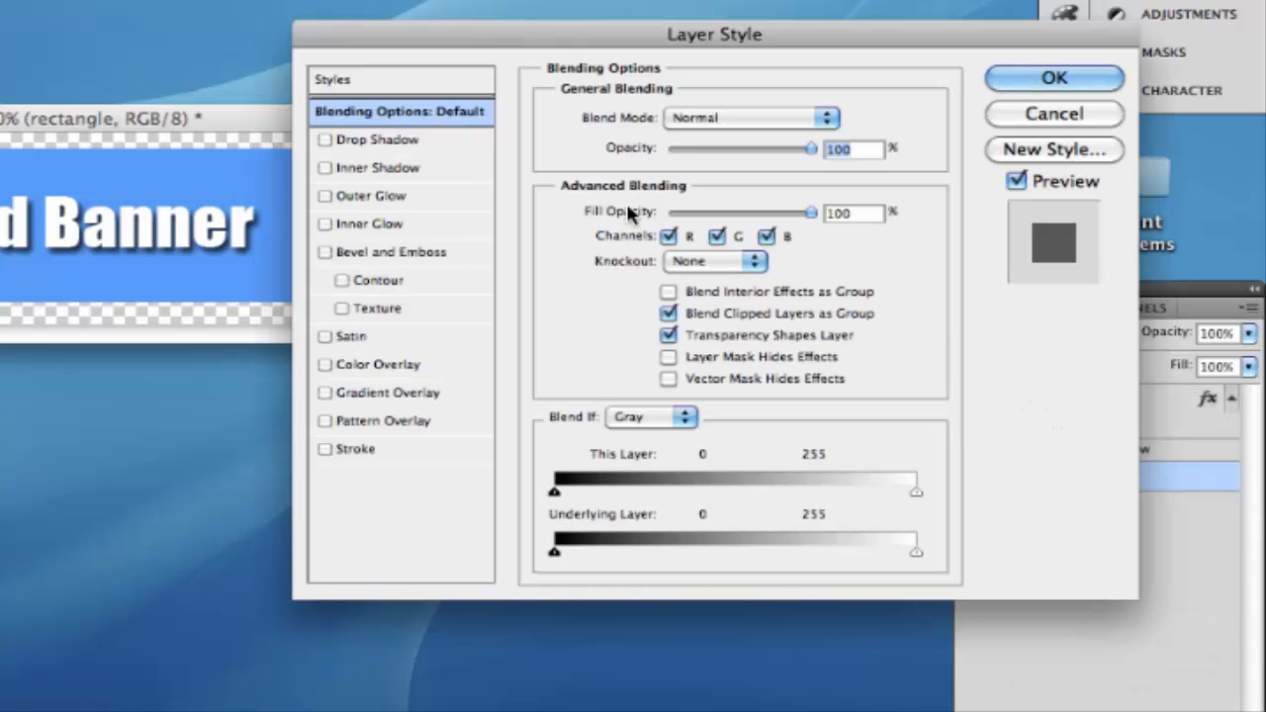
left_click(325, 253)
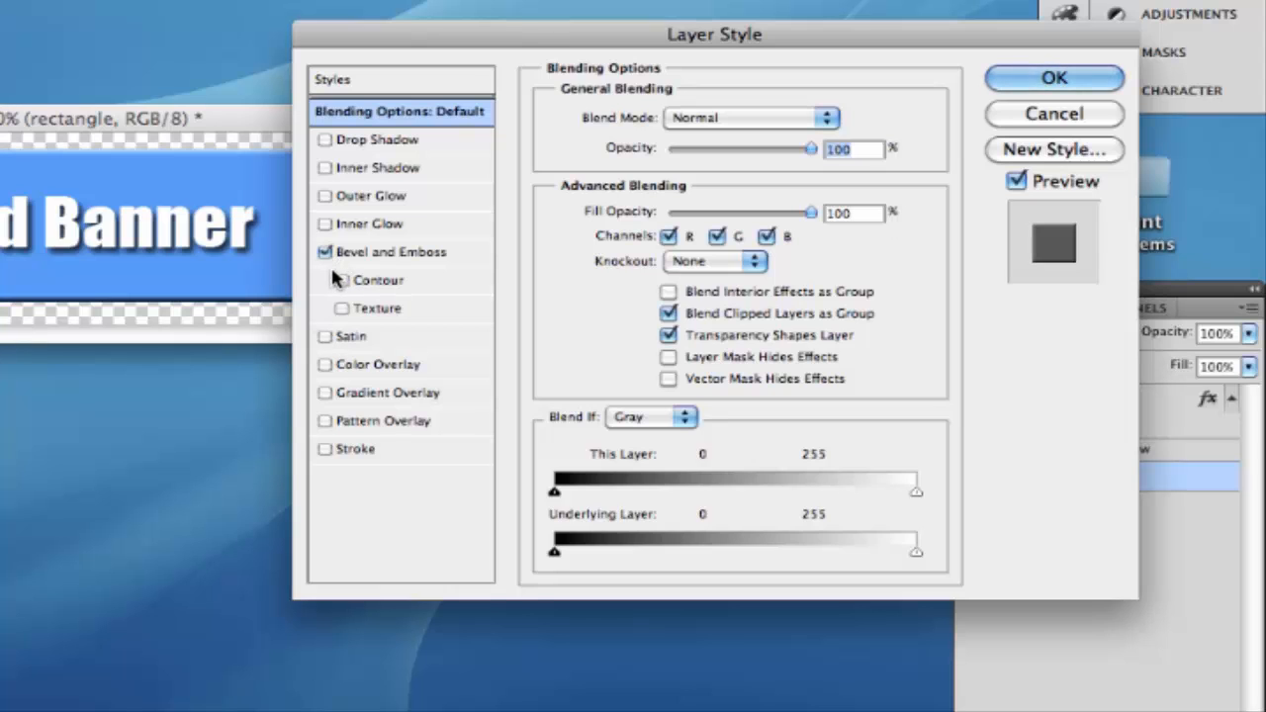
left_click(386, 255)
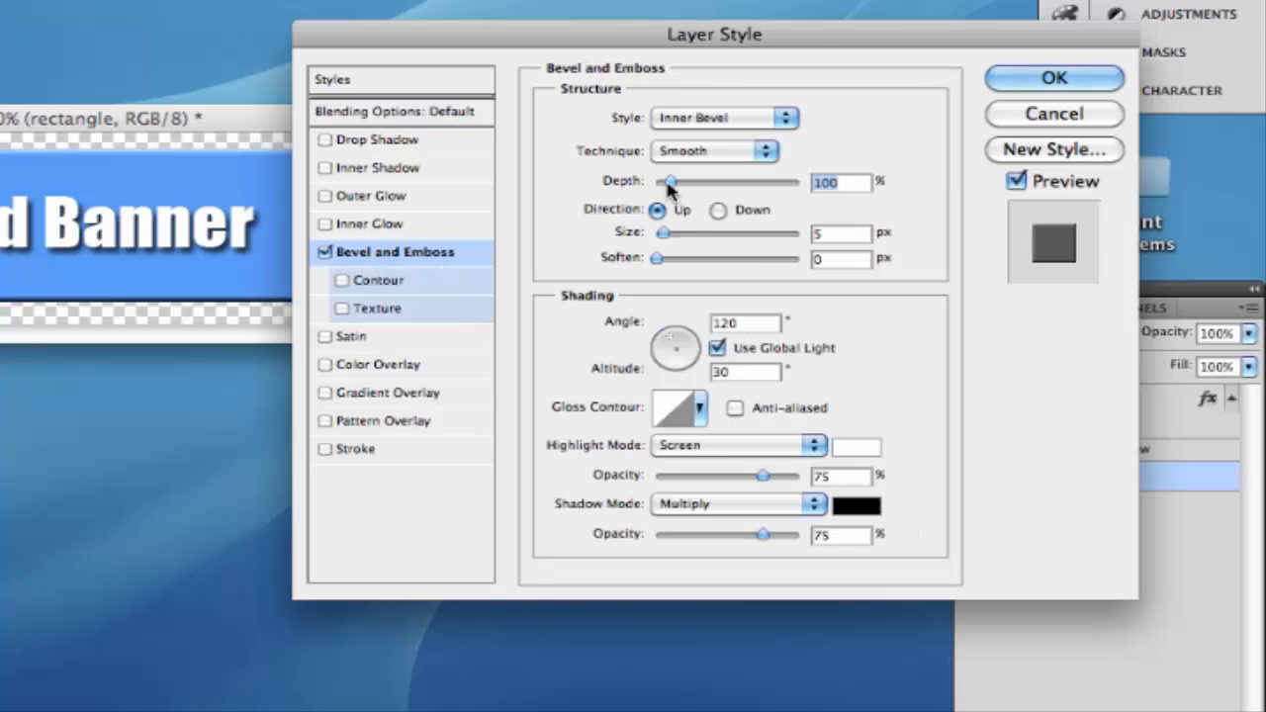
Try the Emboss and Outer Bevel styles on the rectangle's bevel and return it to Inner Bevel.
left_click(700, 120)
left_click(692, 133)
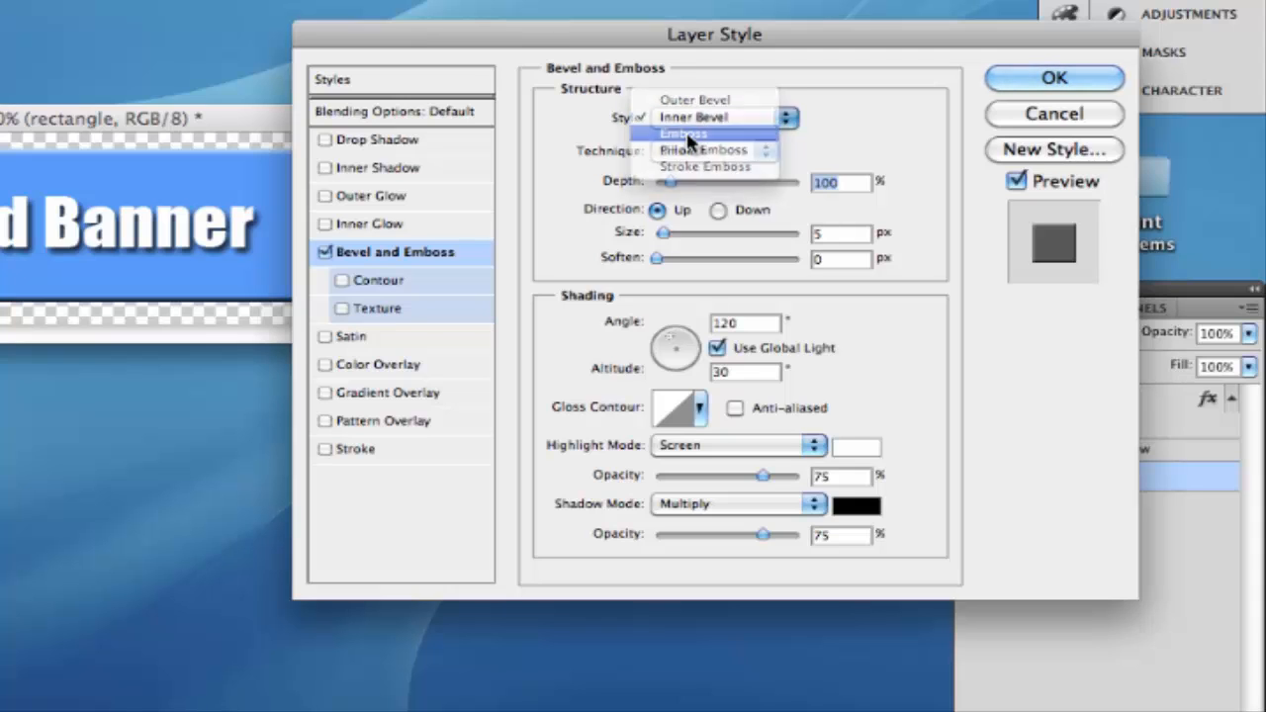
left_click(692, 118)
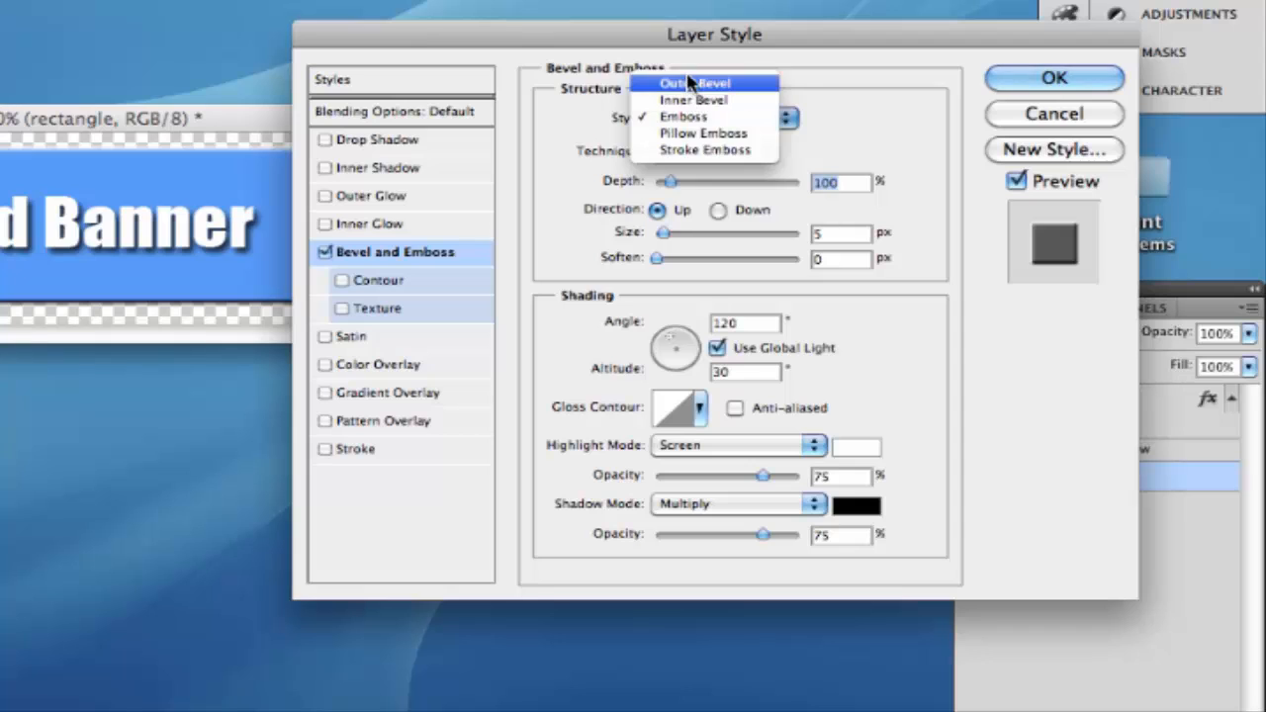
left_click(692, 83)
left_click(682, 124)
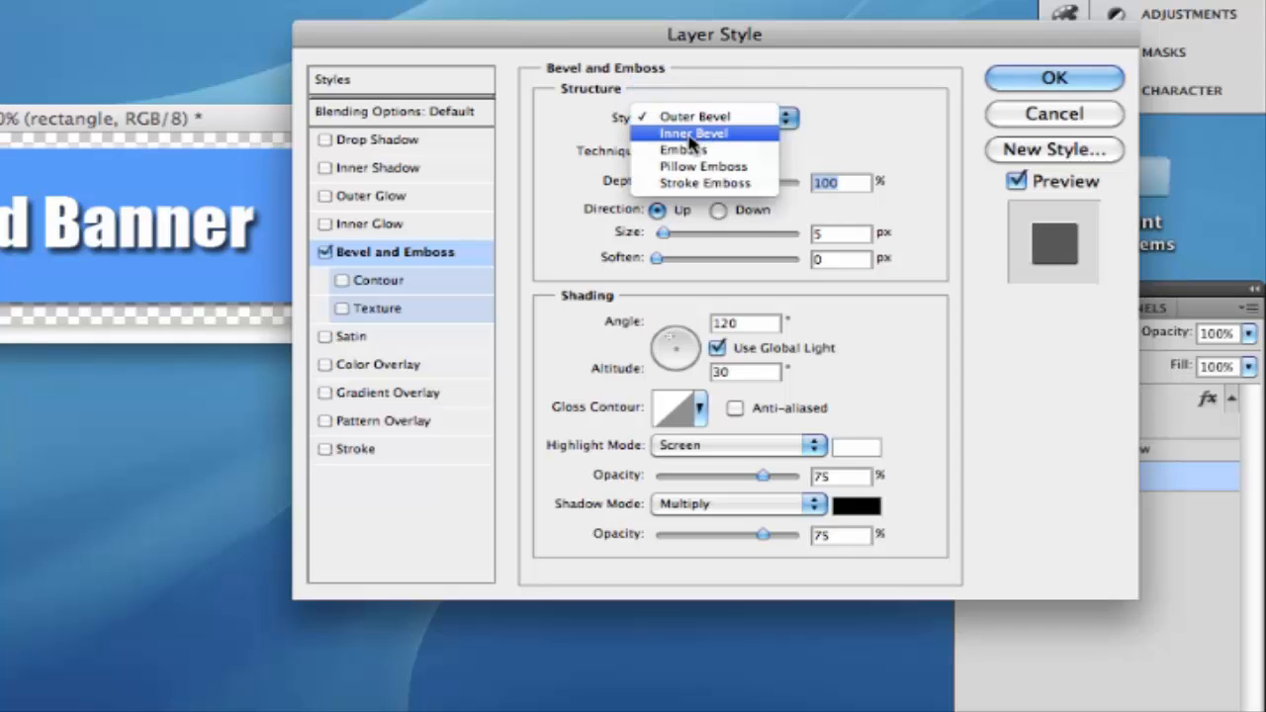
left_click(688, 137)
Set the rectangle's bevel depth to 61% and its size to 21 px.
left_click_drag(677, 181, 707, 188)
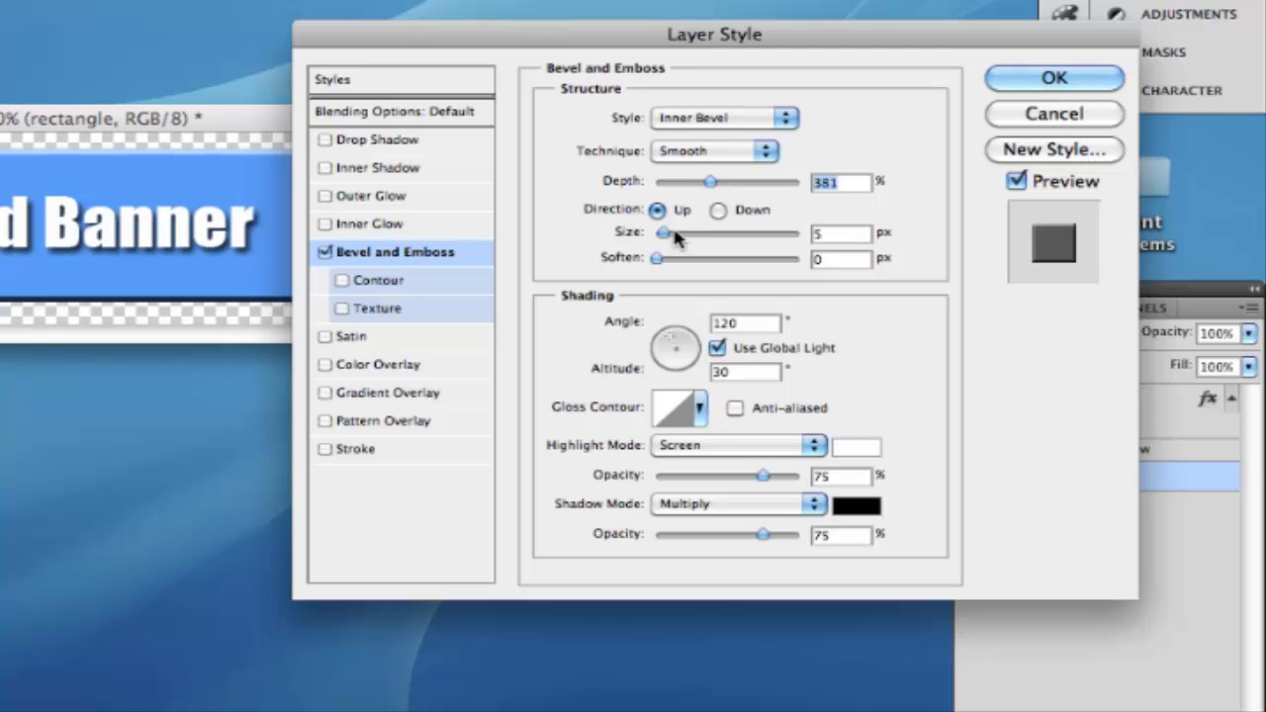
left_click_drag(675, 235, 678, 239)
left_click_drag(710, 183, 666, 191)
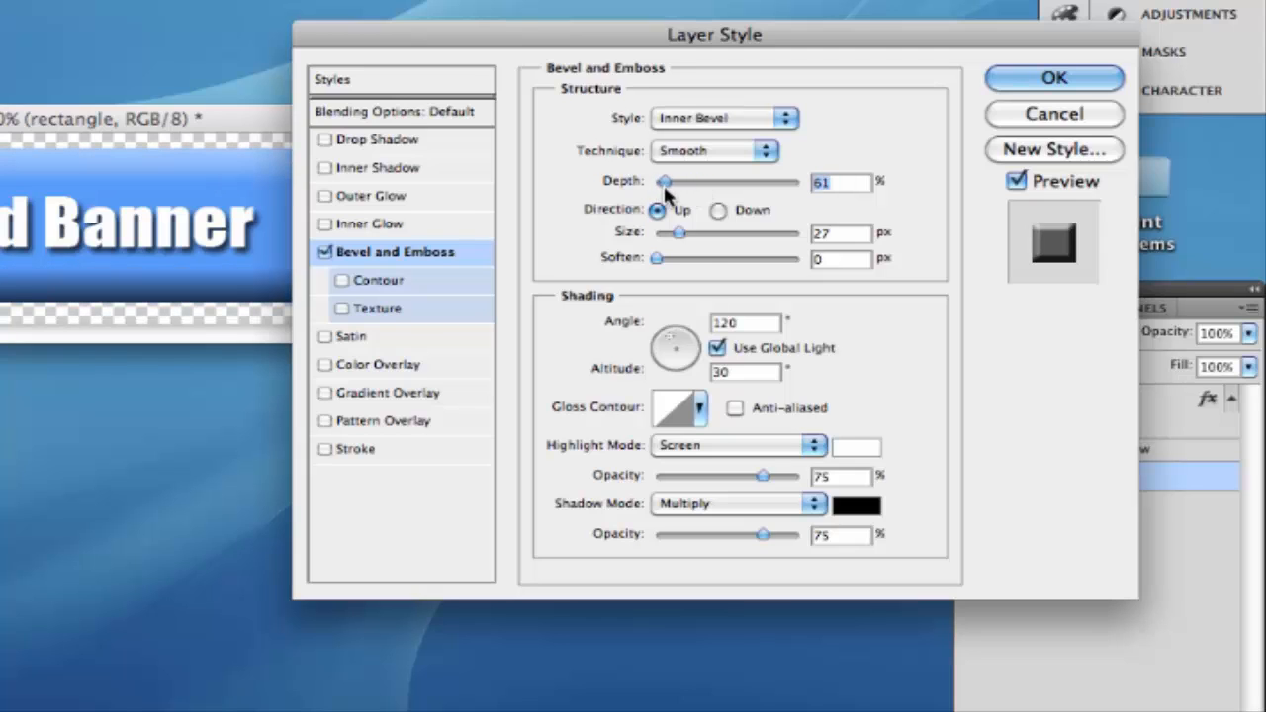
left_click_drag(681, 237, 678, 240)
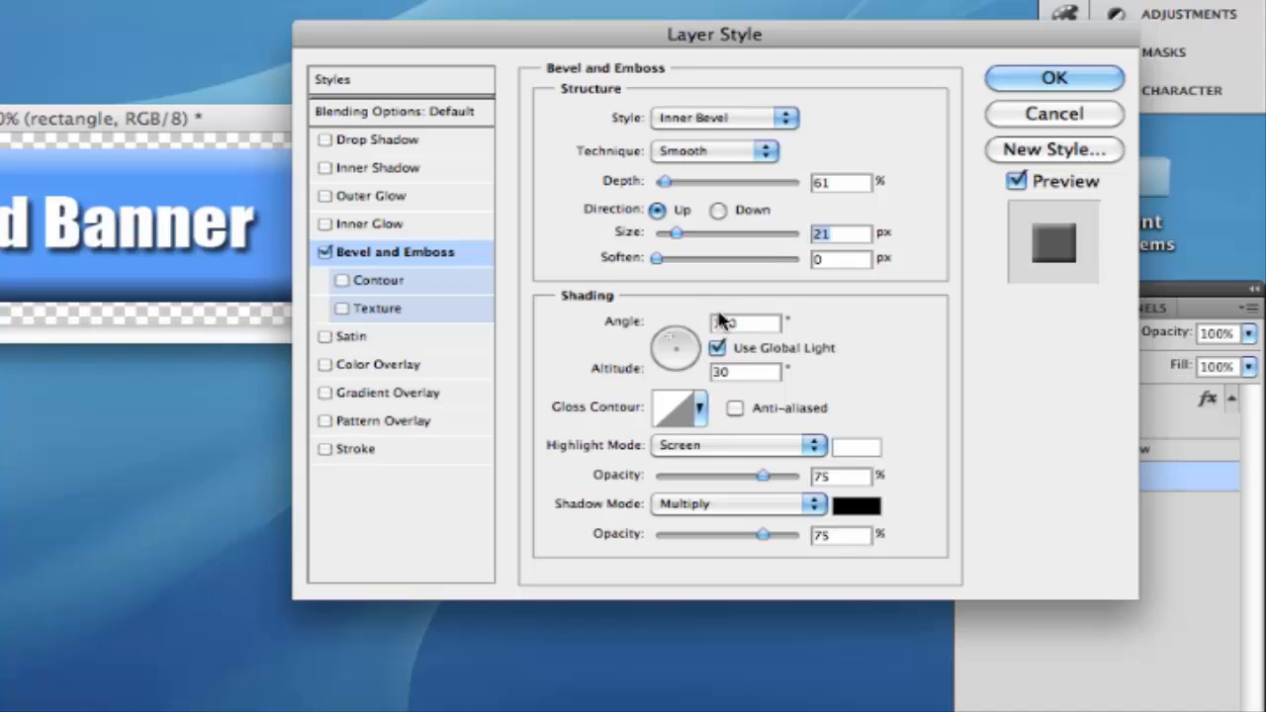
Set the bevel's light angle to 105° and altitude to 32°, and apply the layer style to the rectangle.
mouse_move(676, 344)
left_mouse_down()
mouse_move(689, 341)
mouse_move(668, 336)
left_mouse_up()
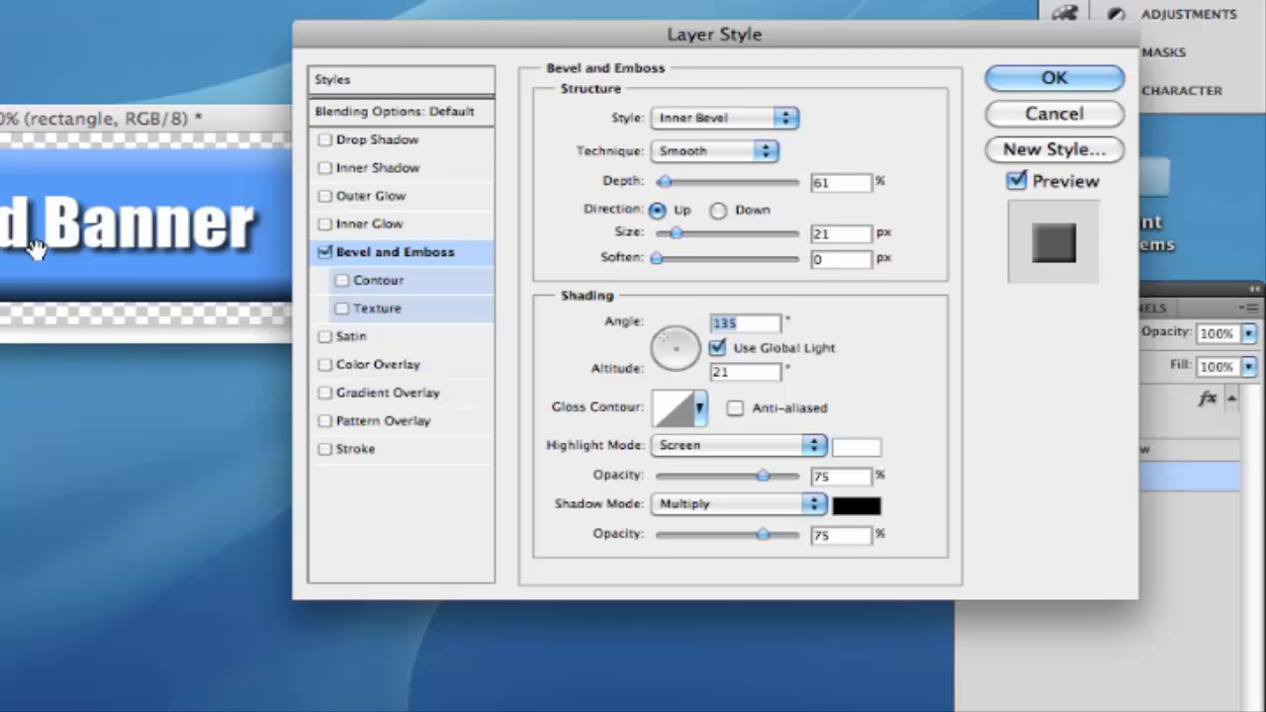
left_click_drag(672, 342, 679, 339)
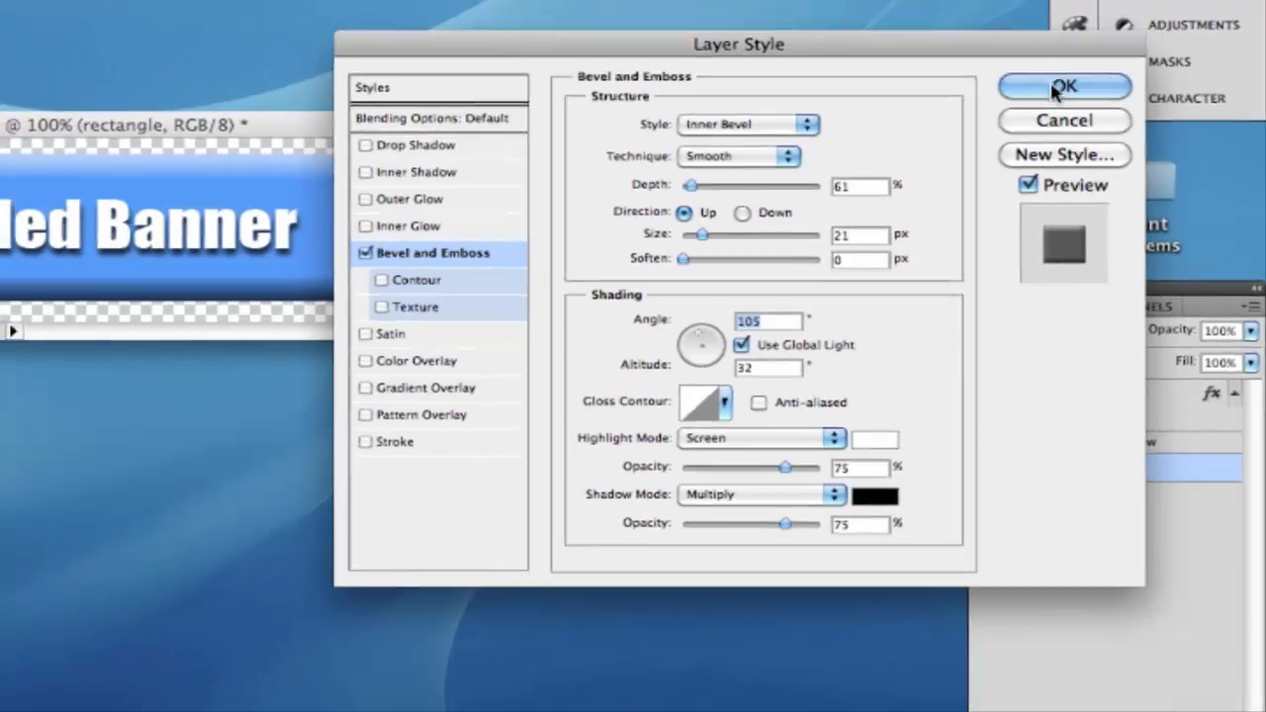
left_click(1054, 78)
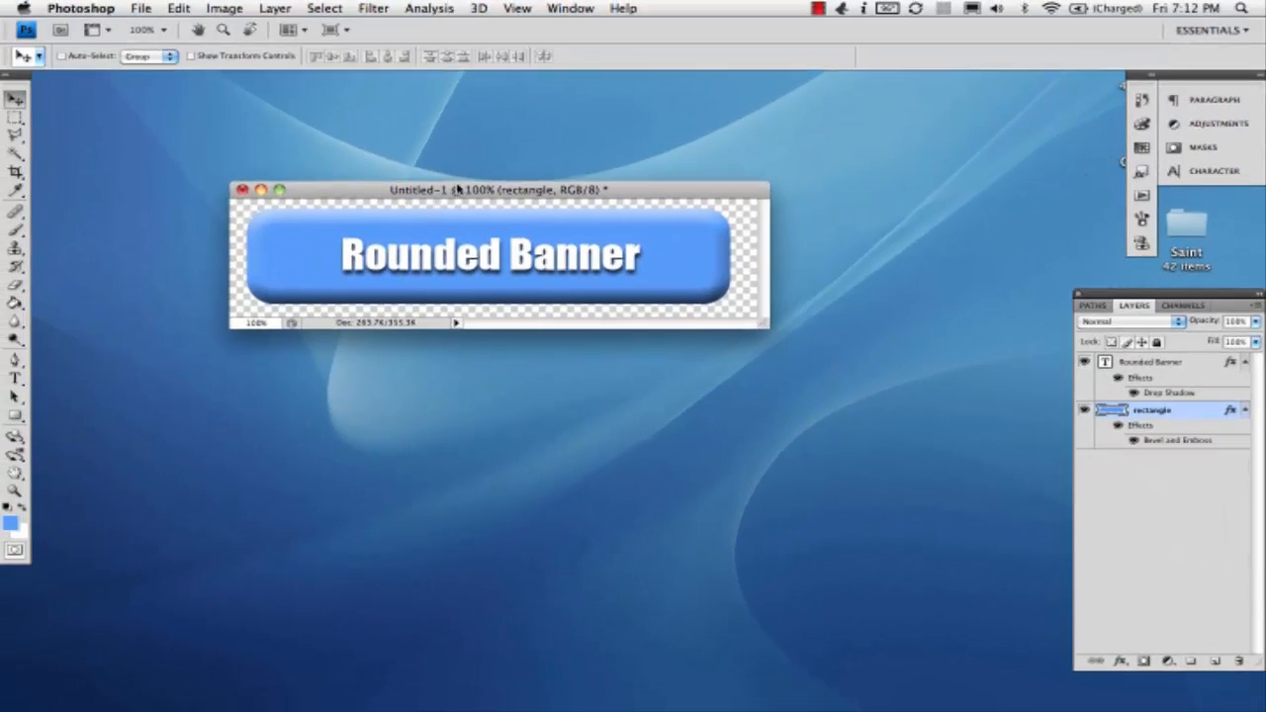
left_click_drag(452, 188, 469, 206)
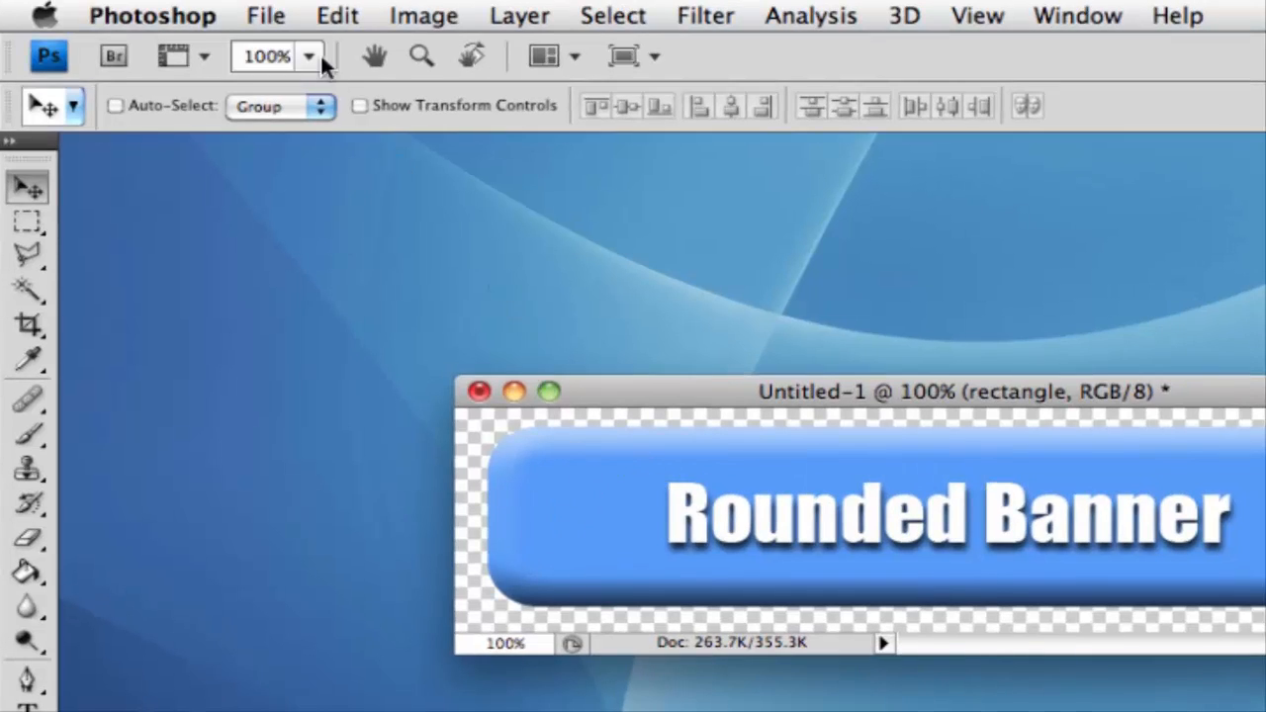
Start a Save for Web & Devices export of the banner with PNG-8 as the file format.
left_click(270, 17)
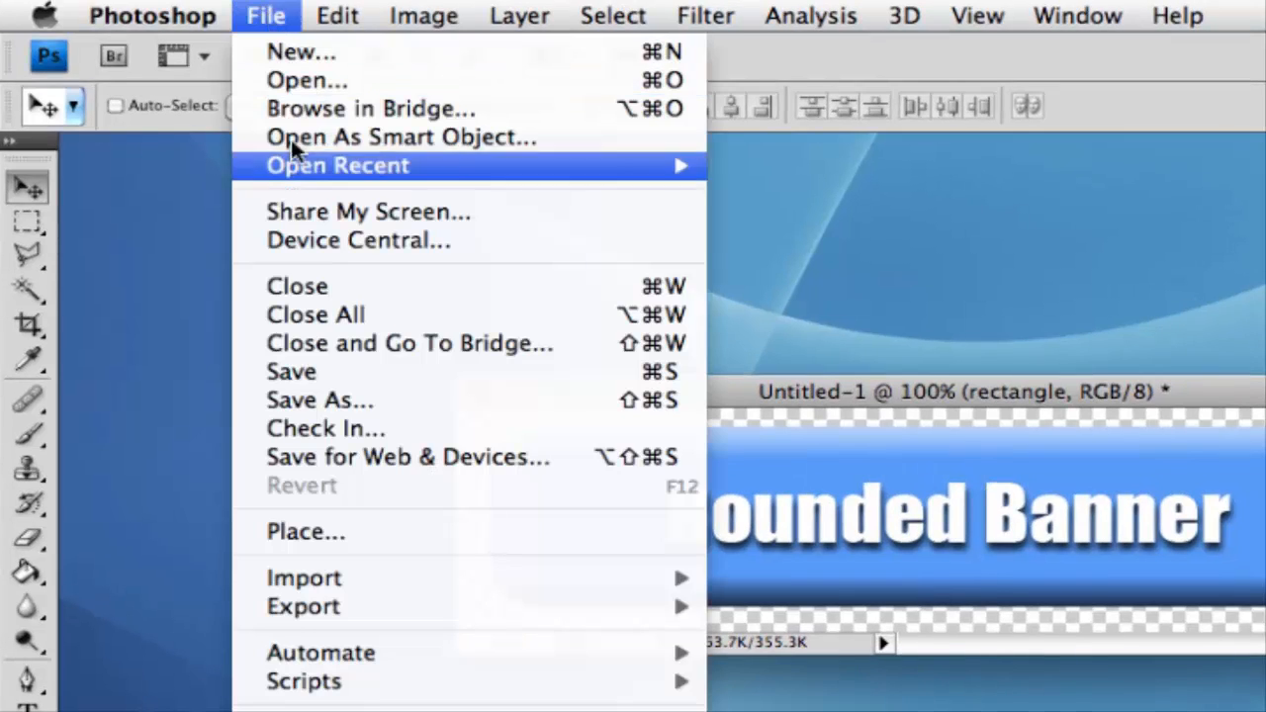
left_click(386, 459)
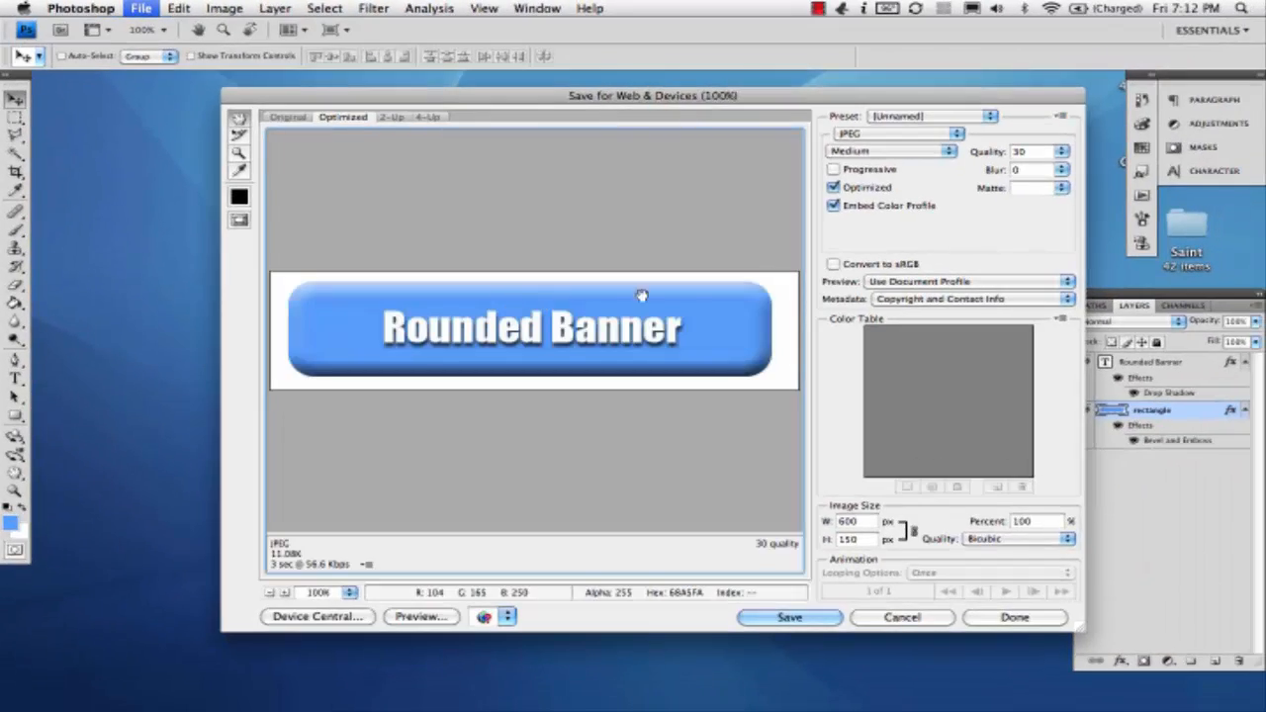
left_click(877, 137)
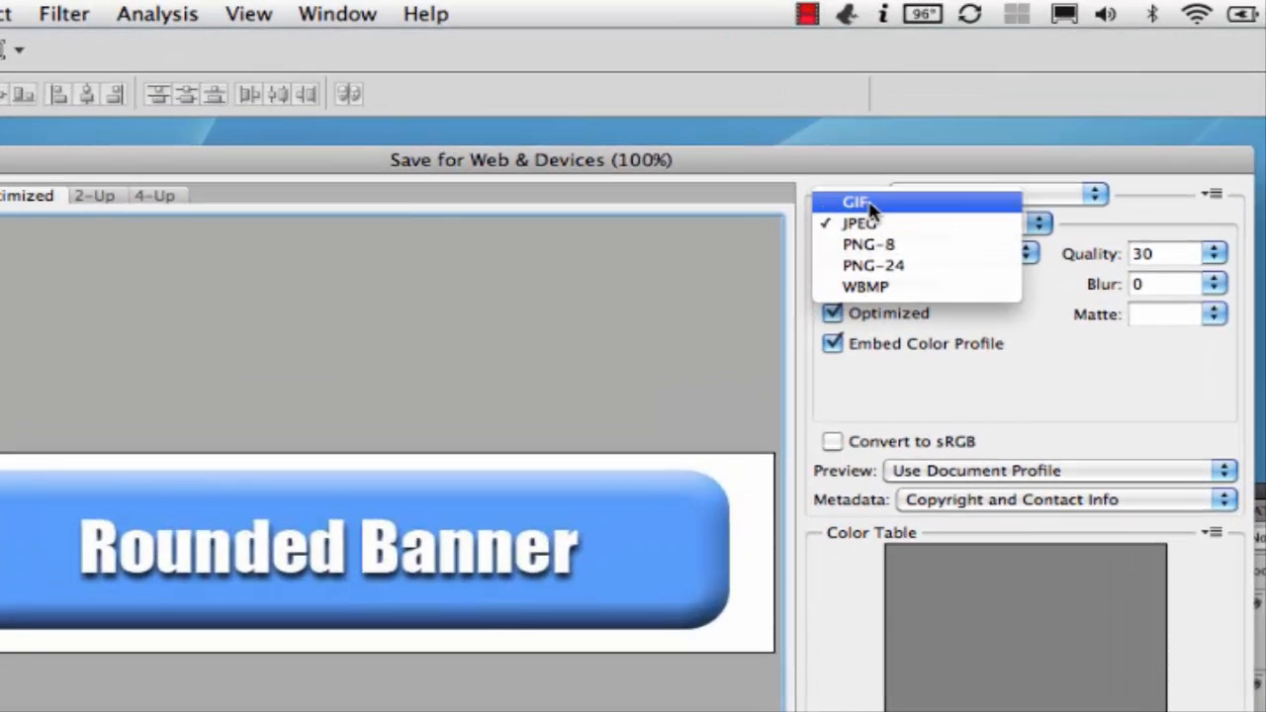
left_click(893, 245)
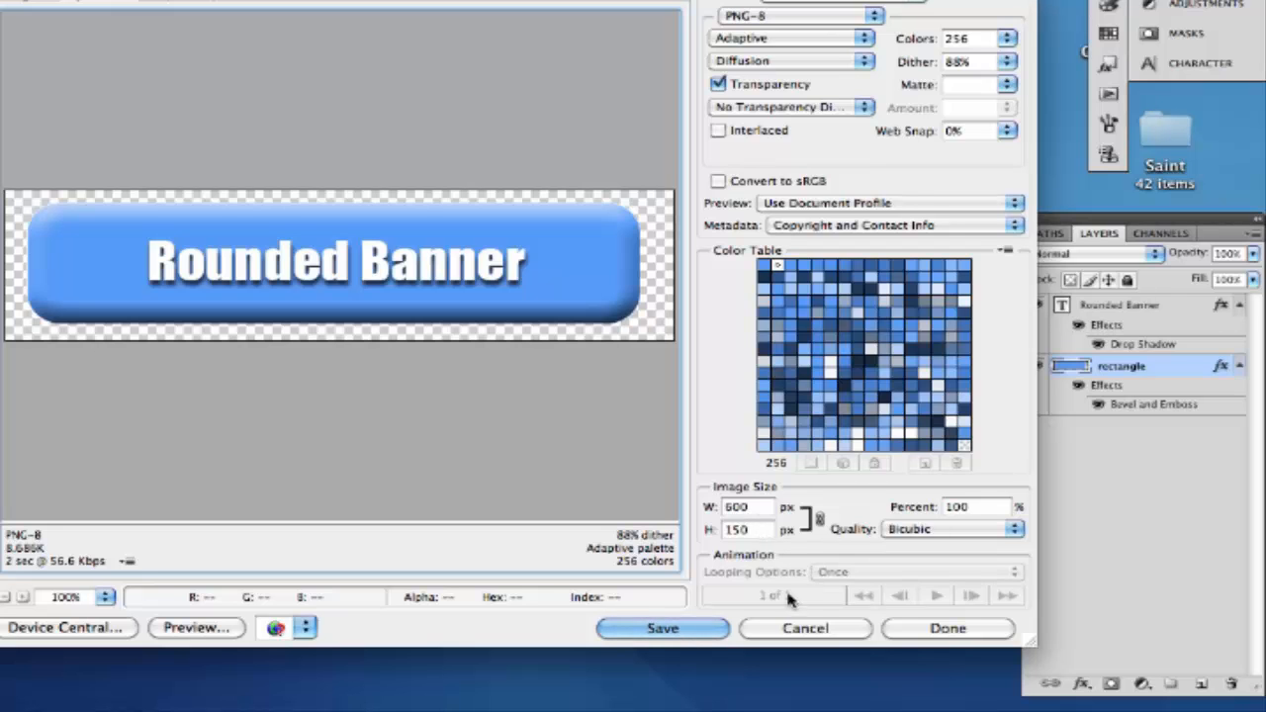
Save the optimized banner image to the Desktop as roundbanner.png.
left_click(696, 631)
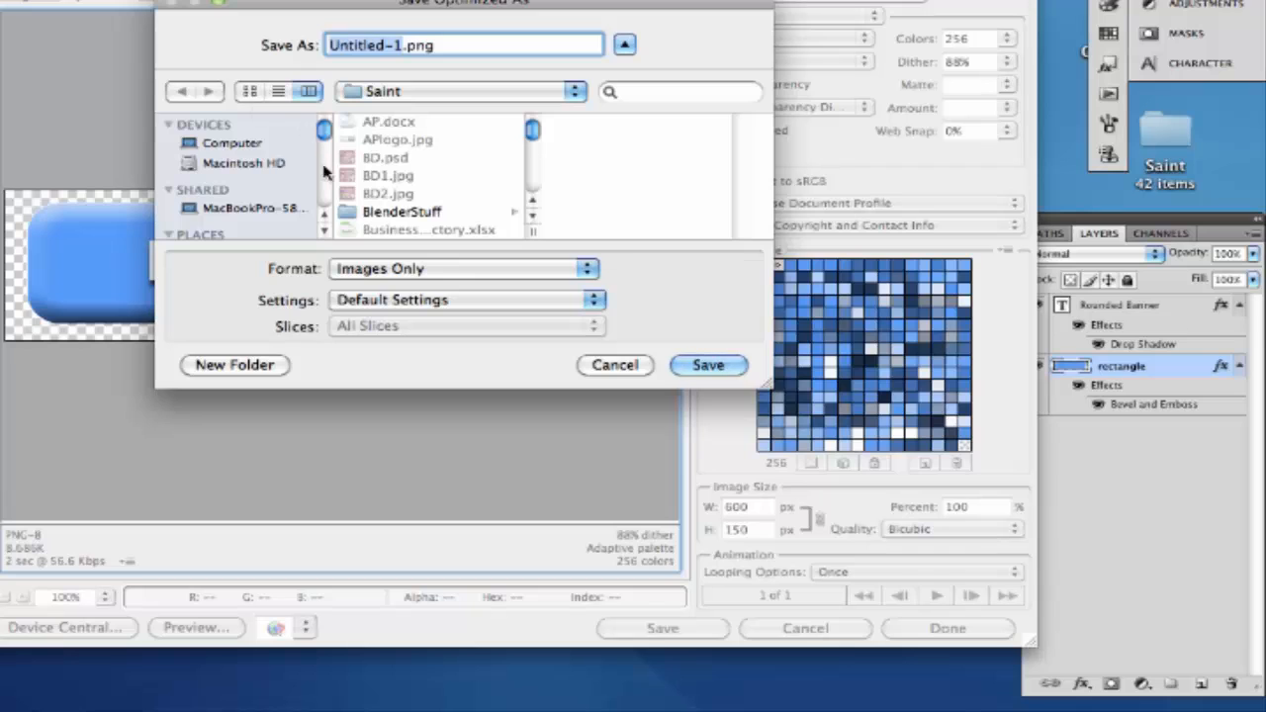
scroll(287, 173, "down", 3)
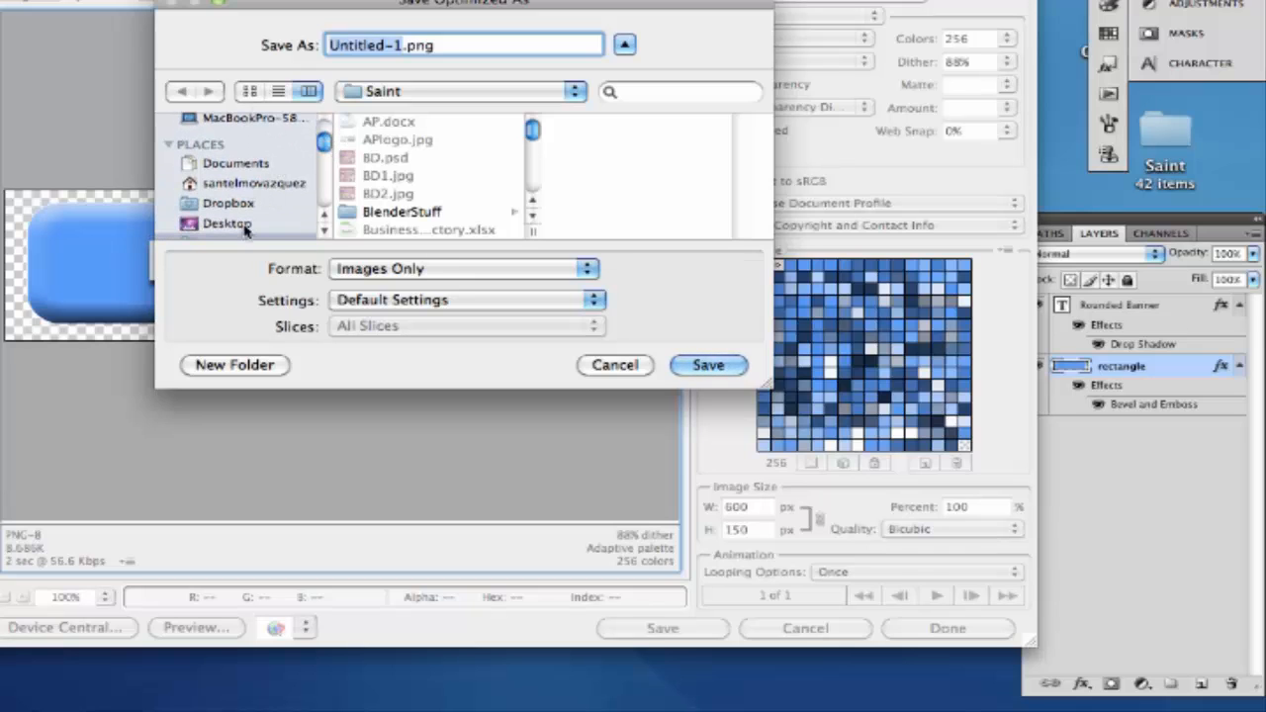
left_click(276, 226)
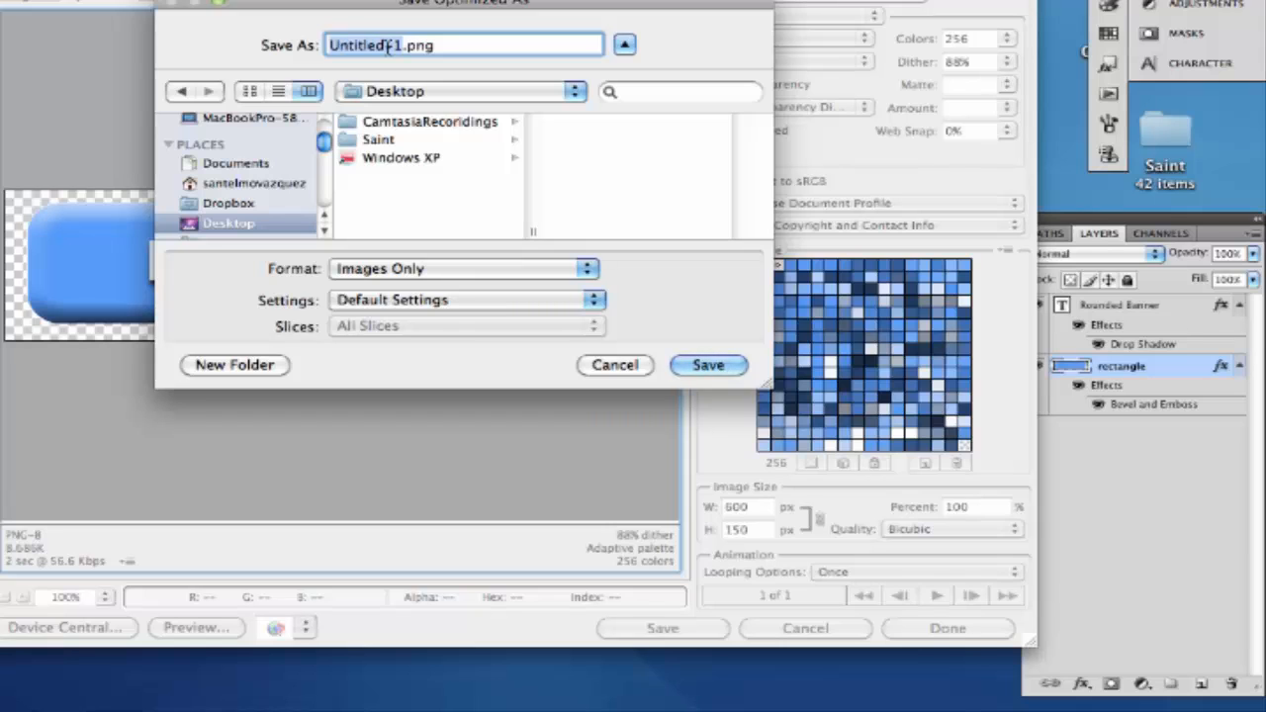
type("roundbanner")
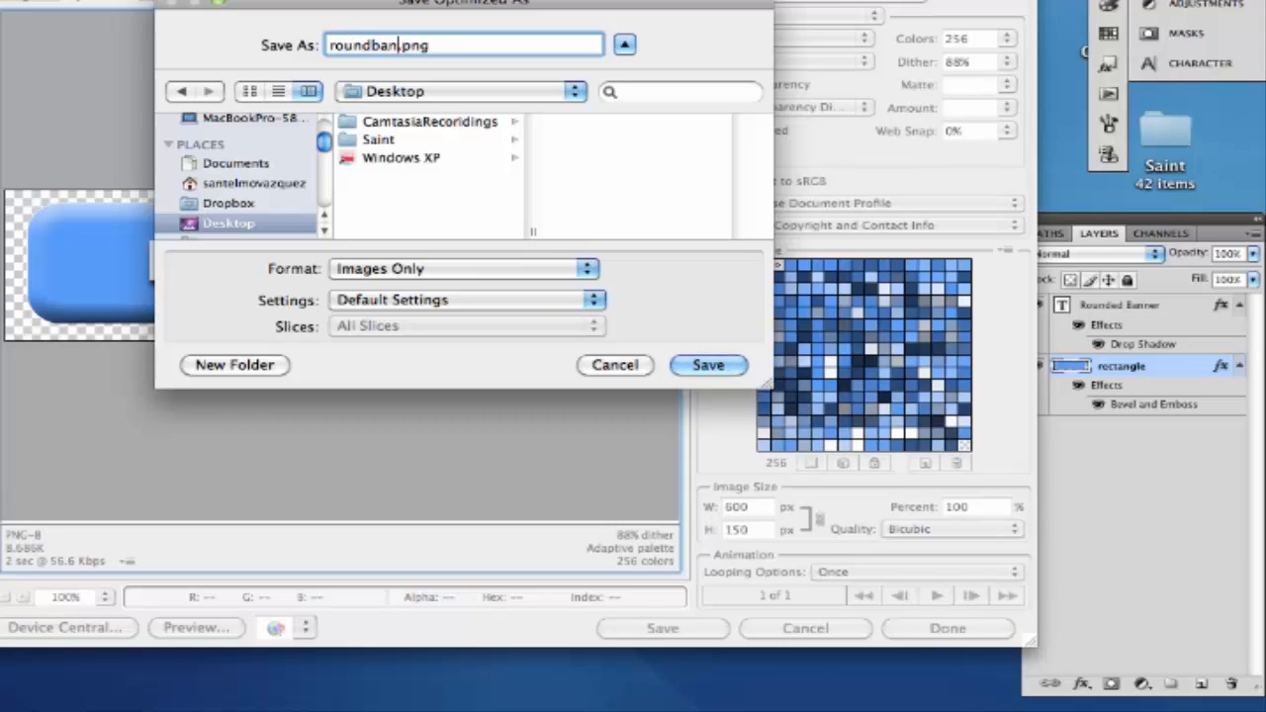
left_click(718, 366)
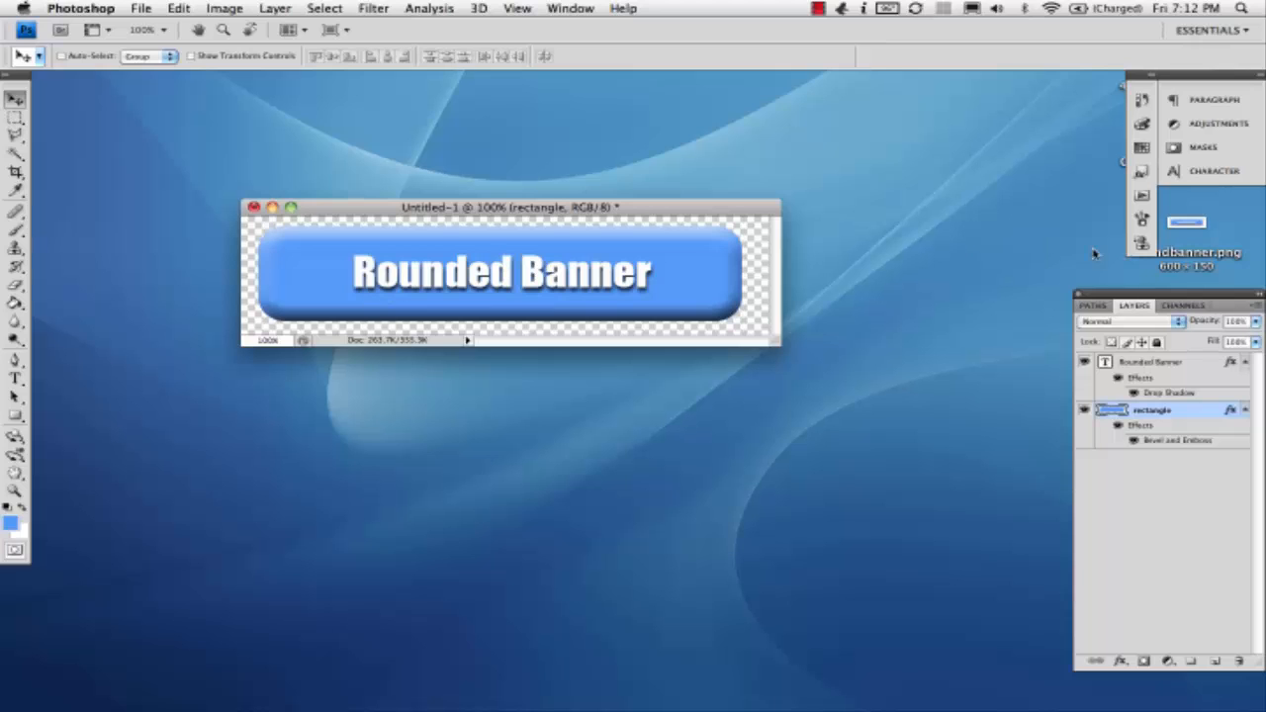
Open the exported roundbanner.png from the desktop in Preview and examine its rounded corners and transparent background.
double_click(1194, 241)
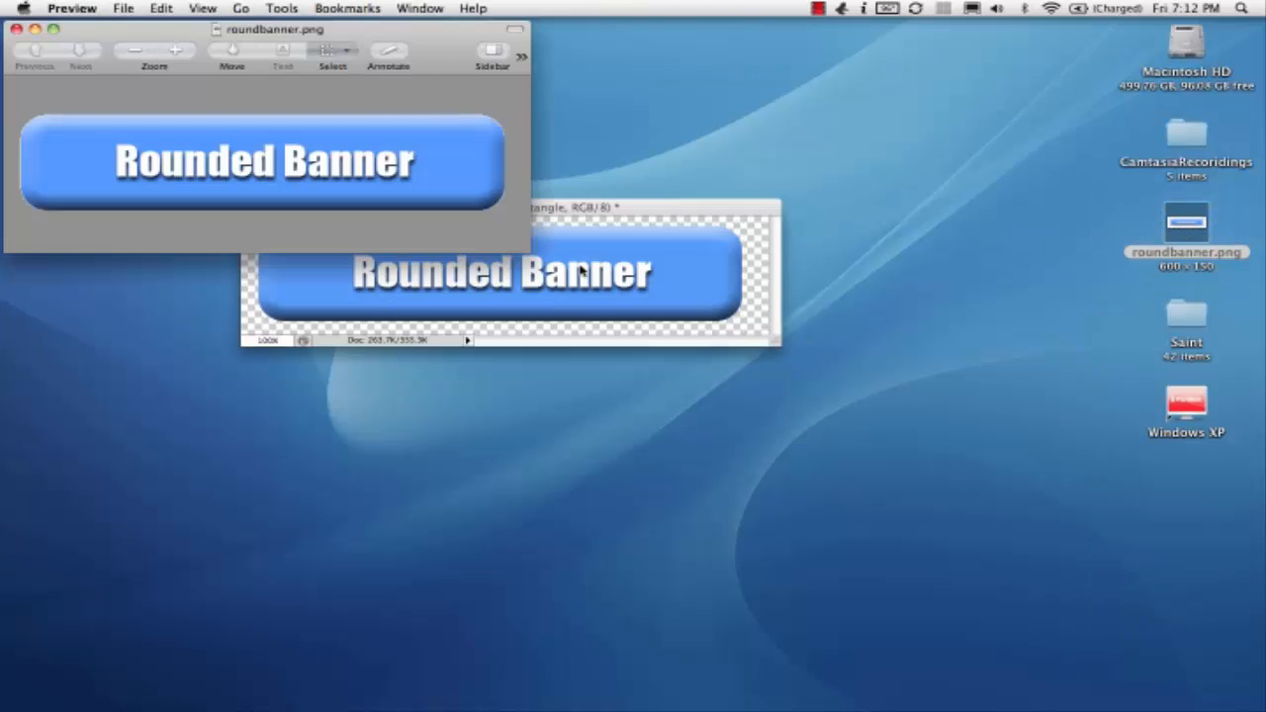
left_click_drag(351, 34, 649, 94)
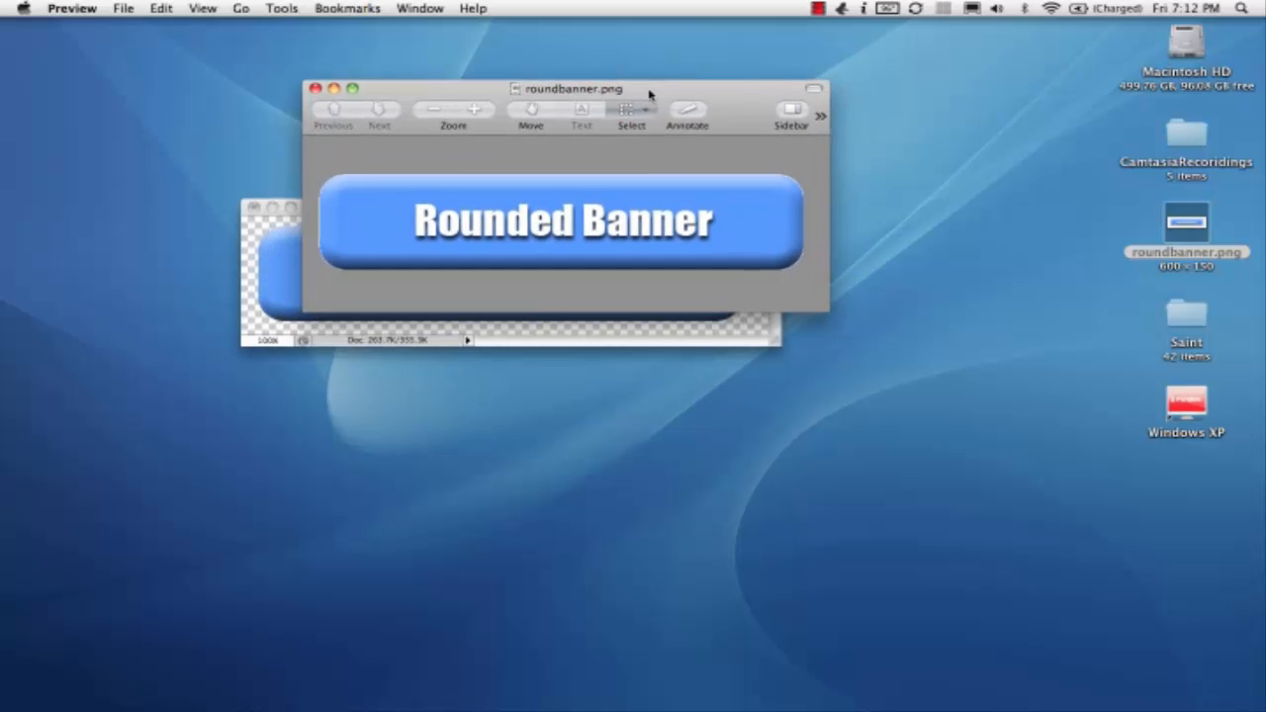